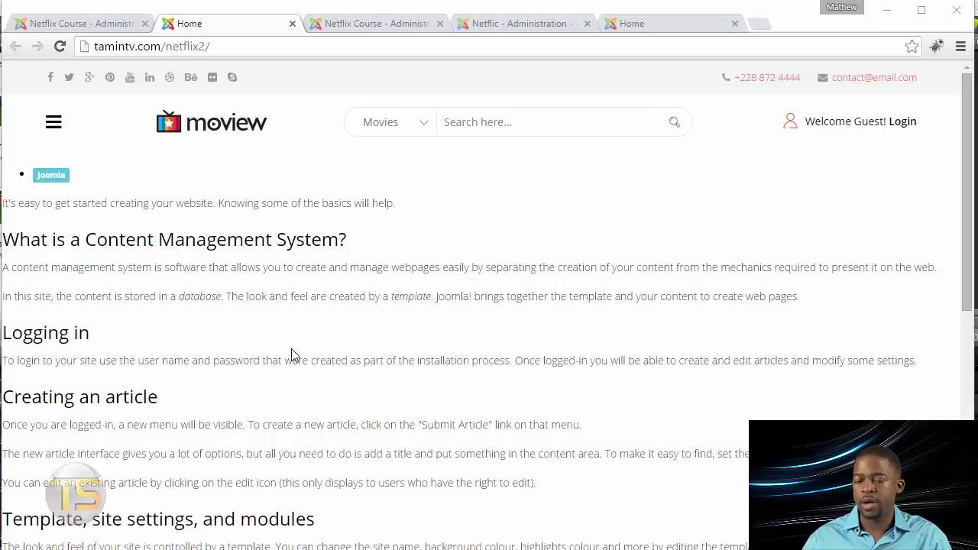
# Step: Switch to the 'Netflix Course - Administration' tab showing the Templates: Styles list
pyautogui.click(84, 24)
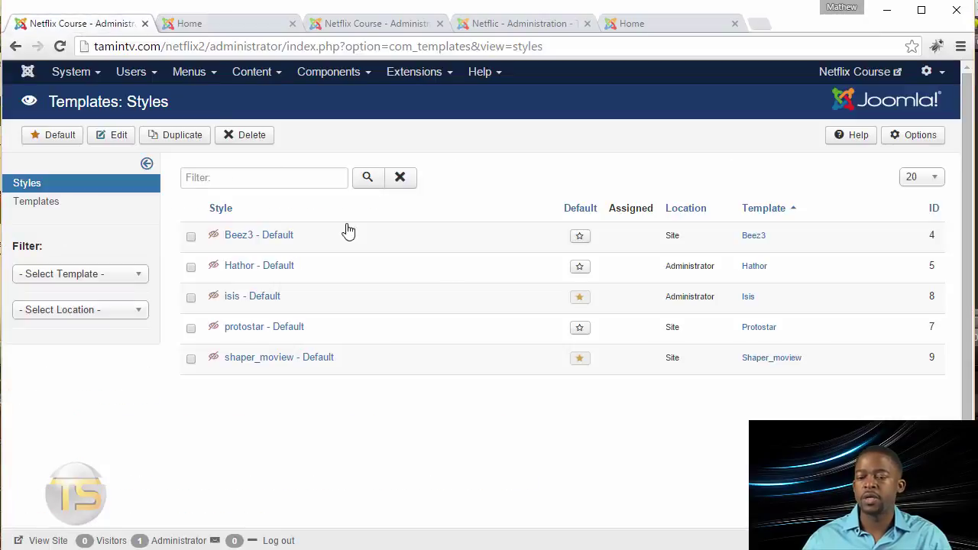
# Step: Navigate from Extensions > Manage to SP Page Builder's empty Pages list
pyautogui.click(414, 72)
pyautogui.click(421, 104)
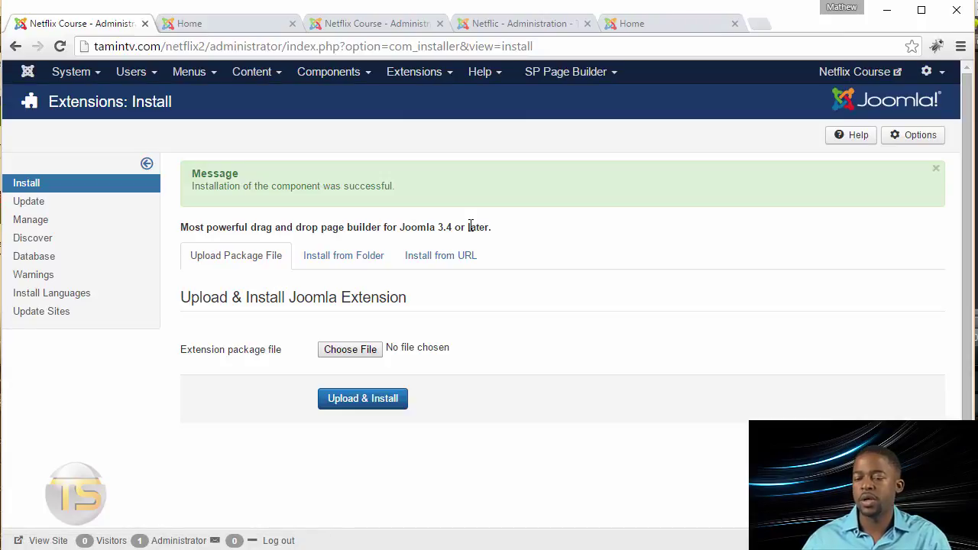
pyautogui.click(562, 76)
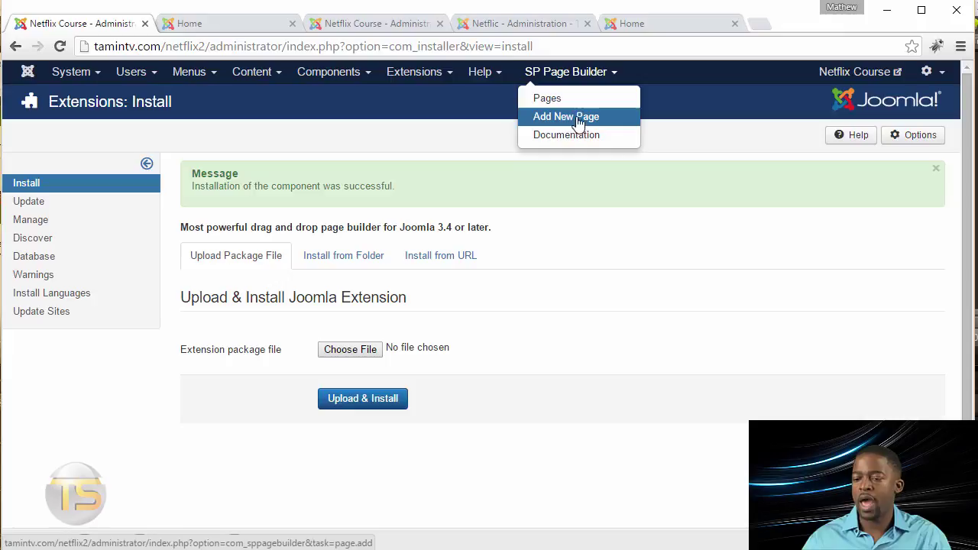
pyautogui.click(578, 121)
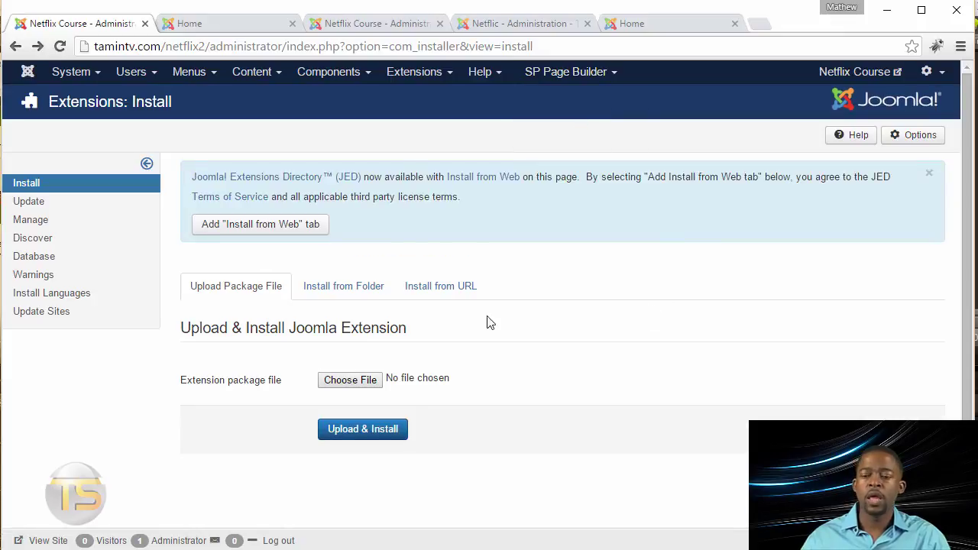
pyautogui.click(595, 73)
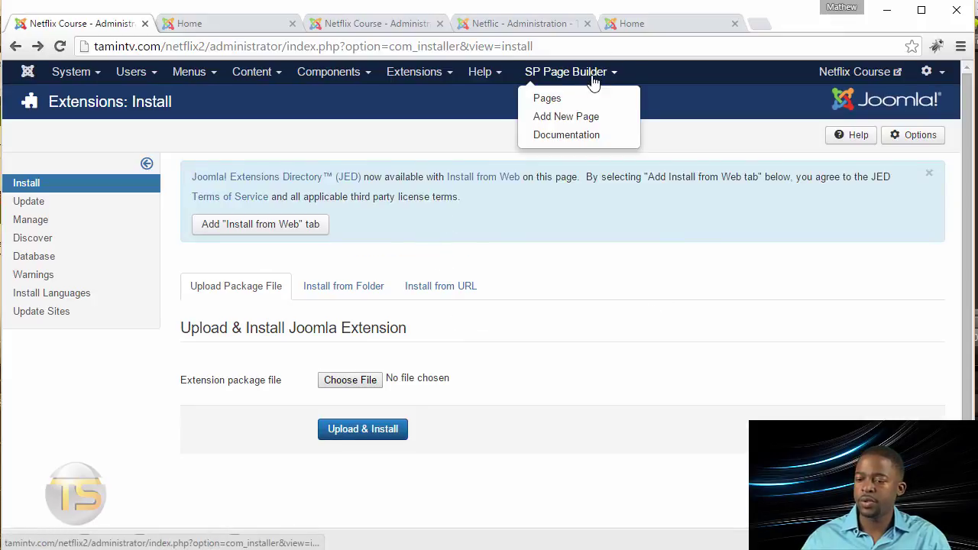
pyautogui.click(539, 107)
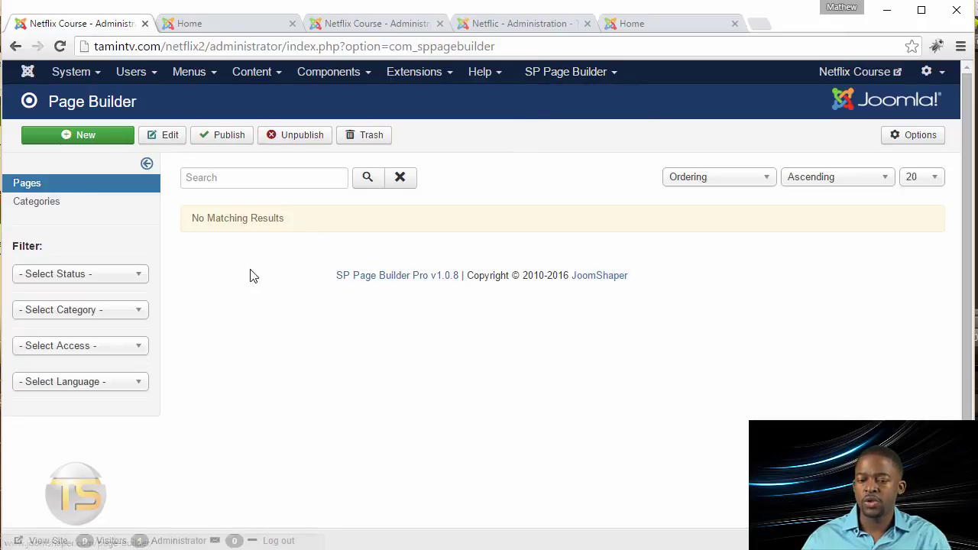
# Step: Create a new SP Page Builder page titled 'Home' with one empty row
pyautogui.click(36, 207)
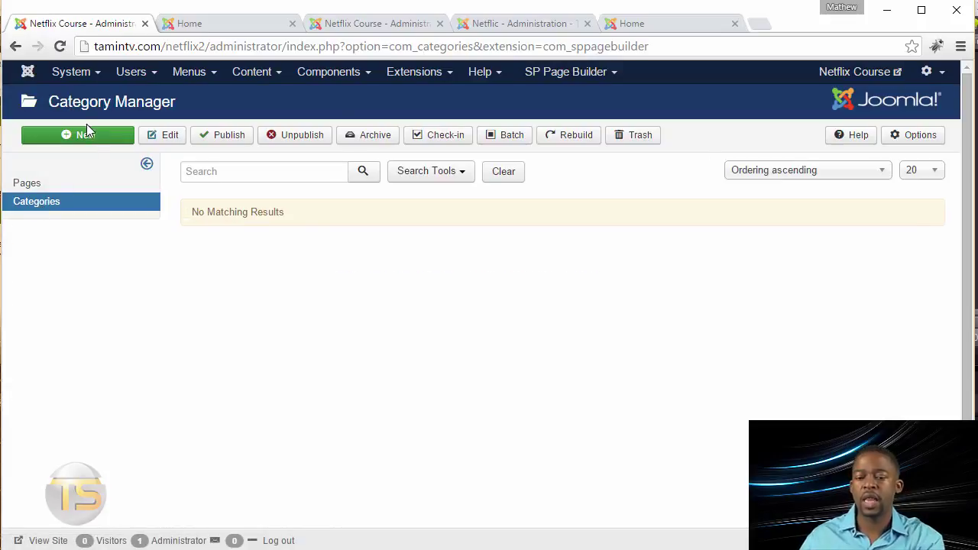
pyautogui.click(84, 138)
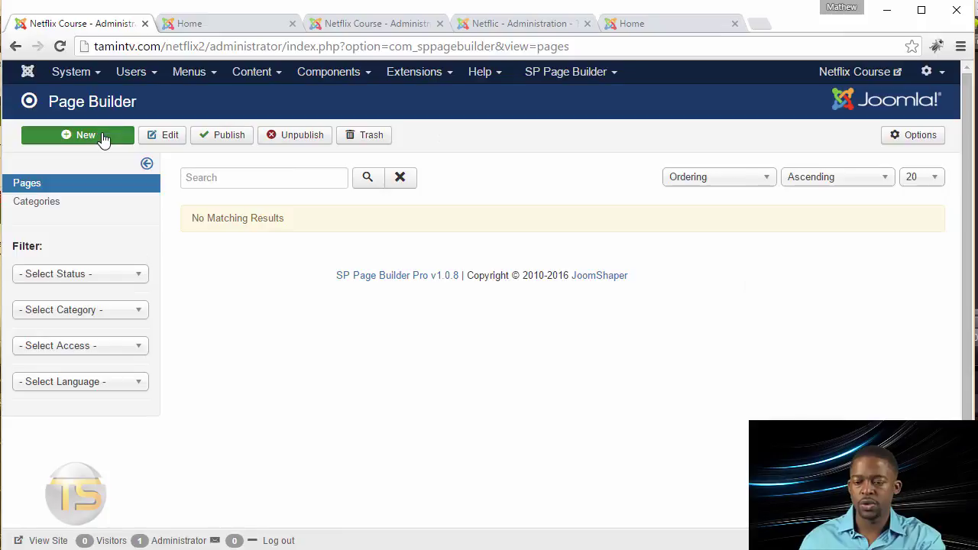
pyautogui.click(104, 138)
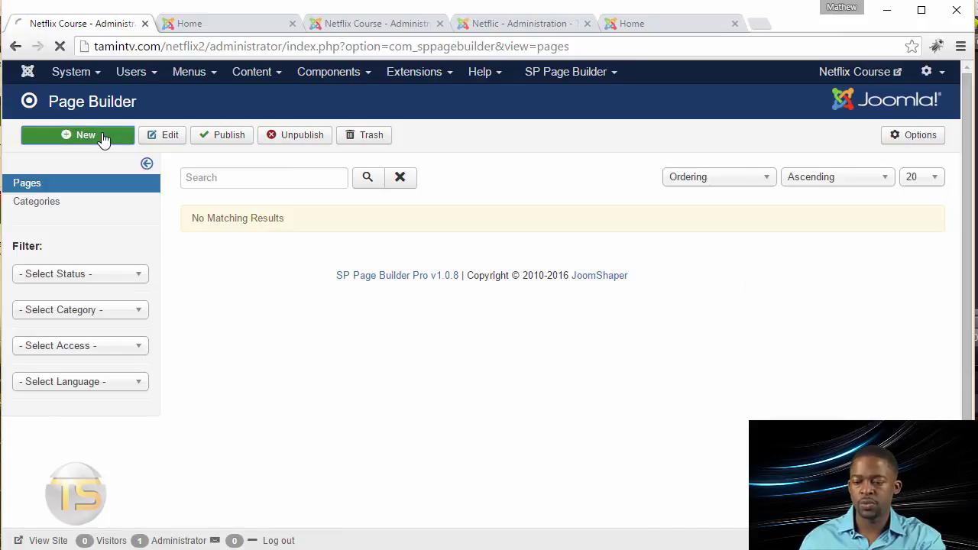
pyautogui.click(160, 176)
pyautogui.write('Home')
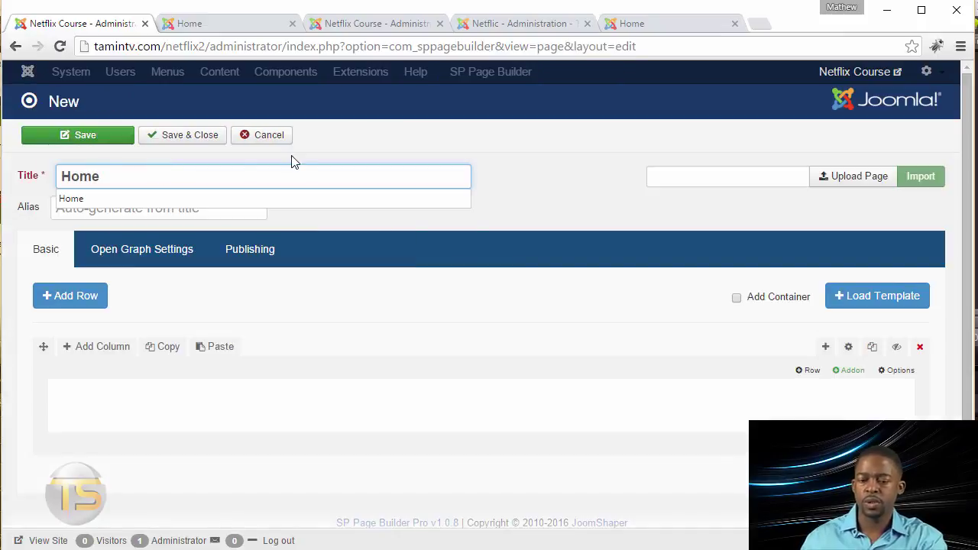
pyautogui.click(437, 387)
pyautogui.scroll(-1, 438, 388)
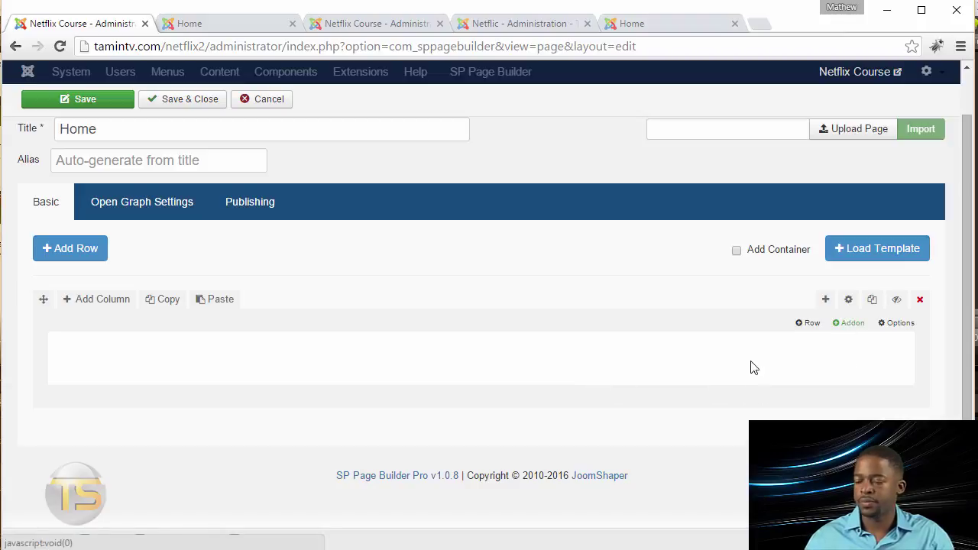
# Step: Add a Text Block addon with the lorem ipsum paragraph copied from the live site
pyautogui.click(852, 323)
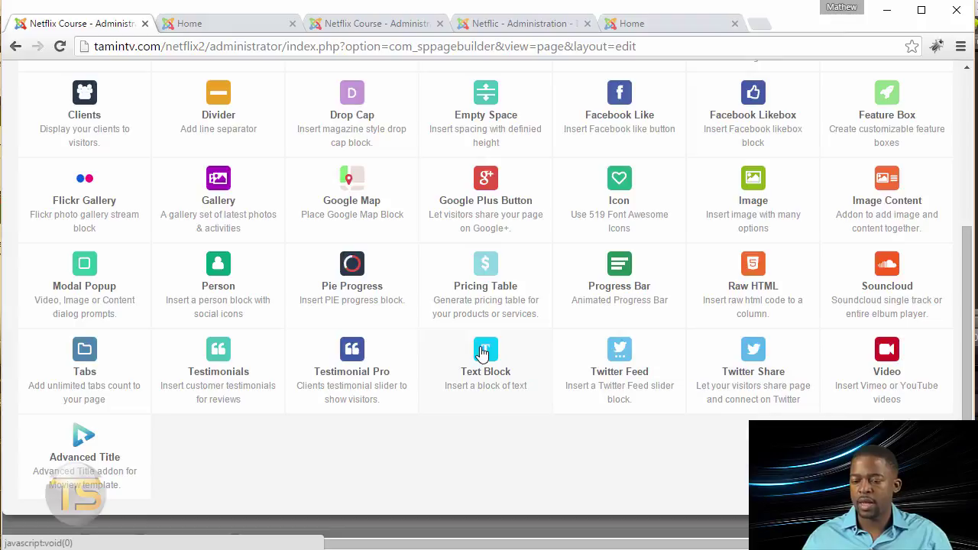
pyautogui.hotkey('ctrl', '5')
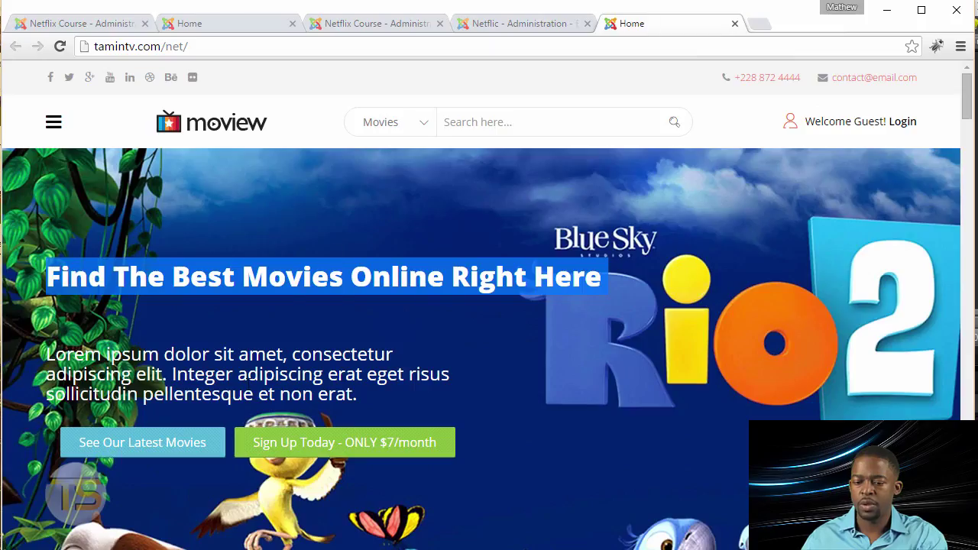
pyautogui.tripleClick(249, 381)
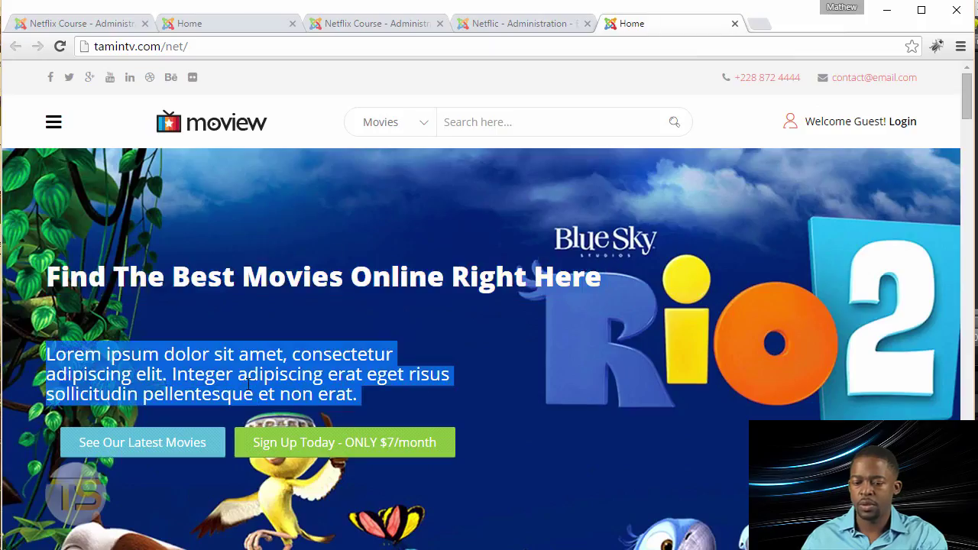
pyautogui.click(74, 11)
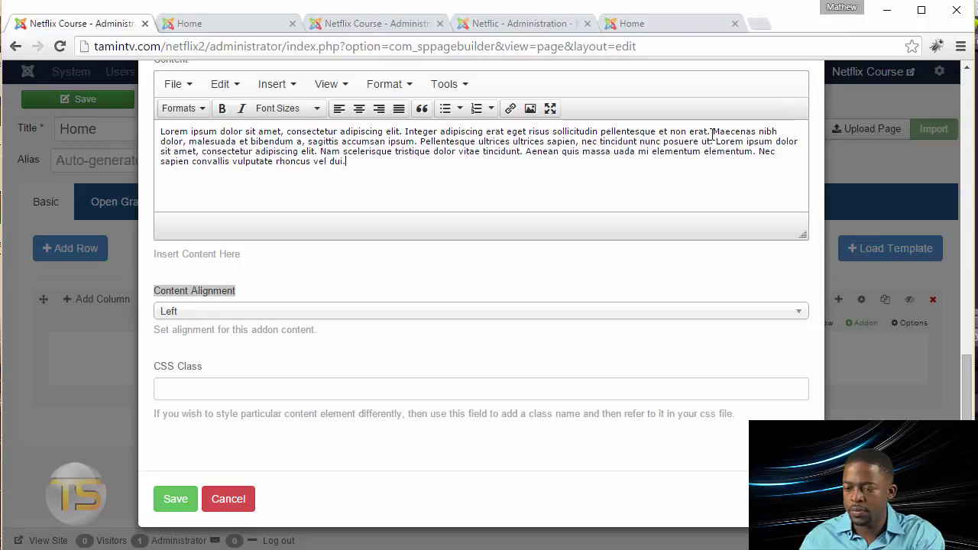
pyautogui.hotkey('ctrl', 'a')
pyautogui.press('Delete')
pyautogui.scroll(5, 574, 205)
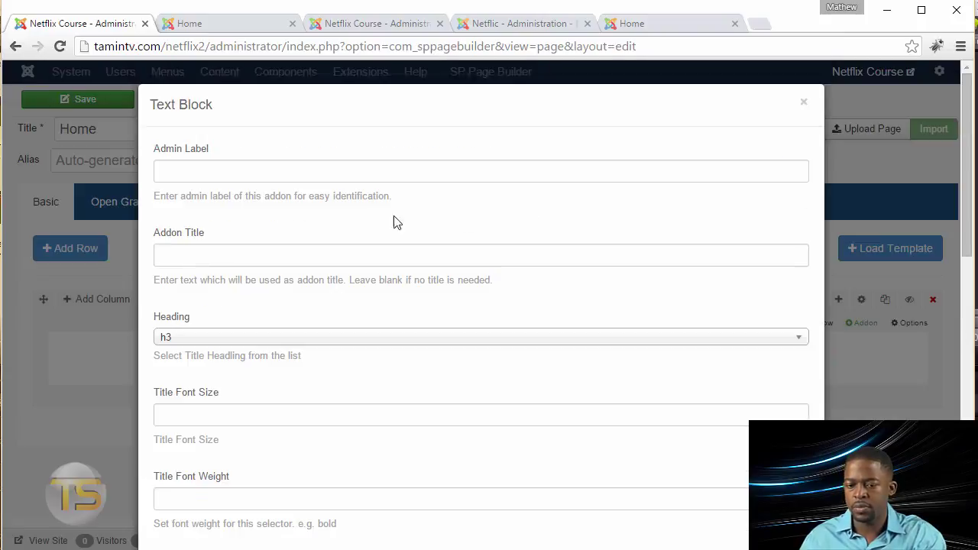
pyautogui.click(283, 246)
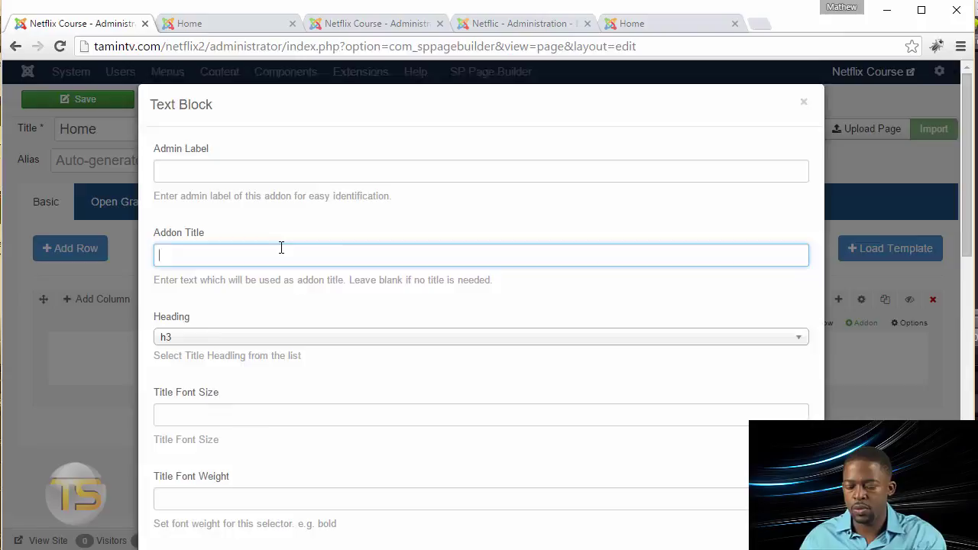
pyautogui.scroll(-10, 281, 247)
pyautogui.click(175, 499)
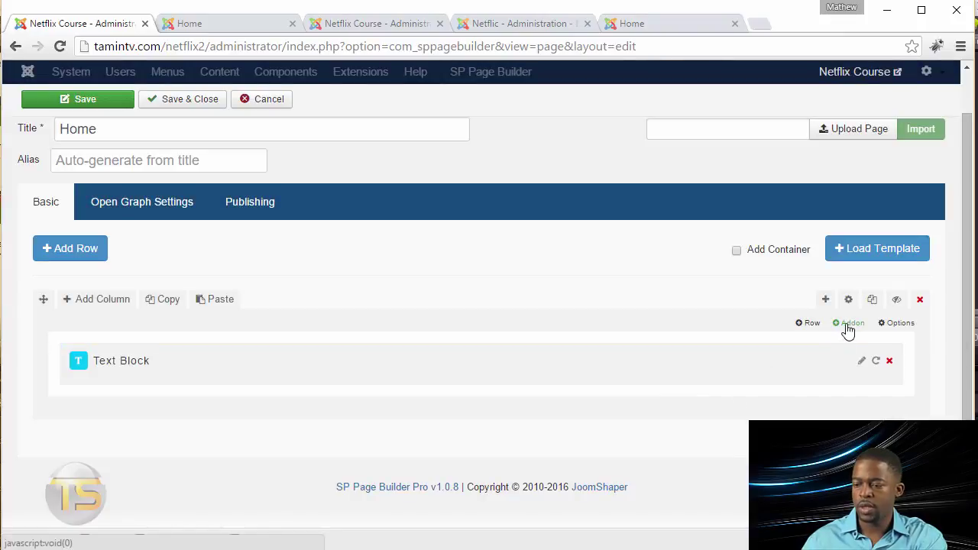
# Step: Add a Button Group addon to the Home page row
pyautogui.click(837, 329)
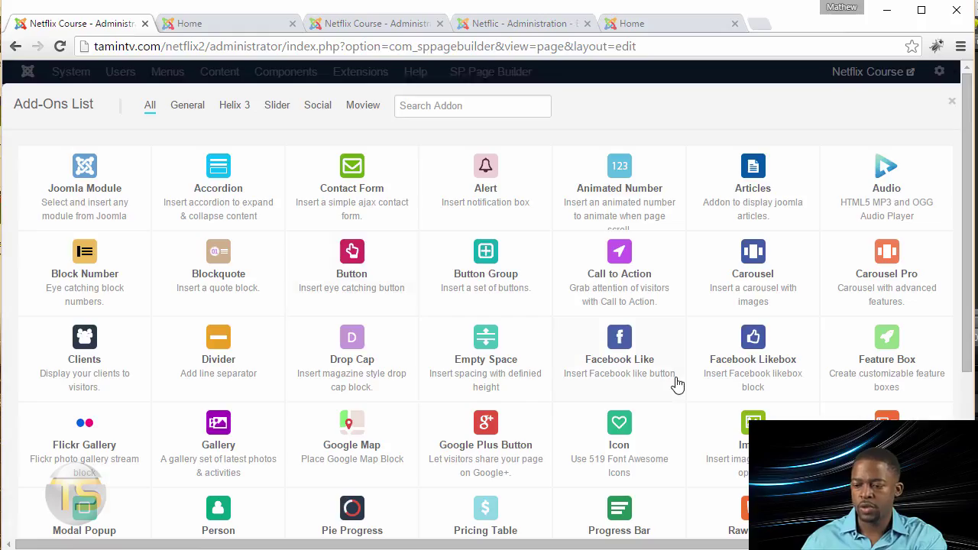
pyautogui.click(483, 281)
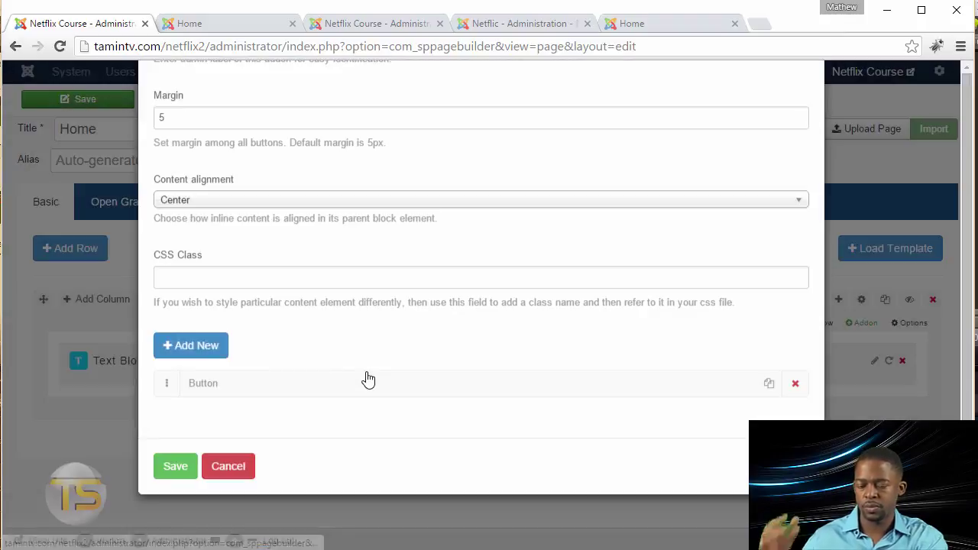
pyautogui.scroll(-2, 365, 378)
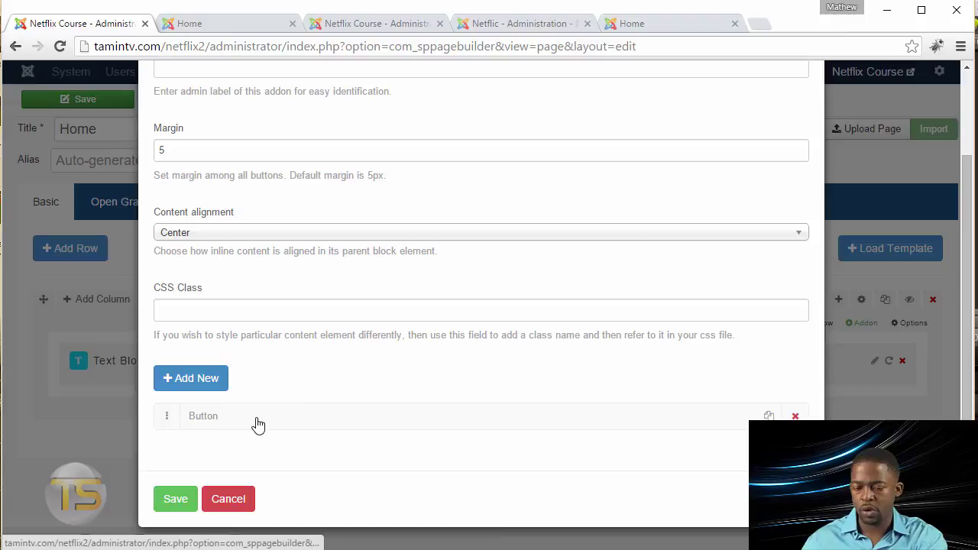
pyautogui.click(641, 27)
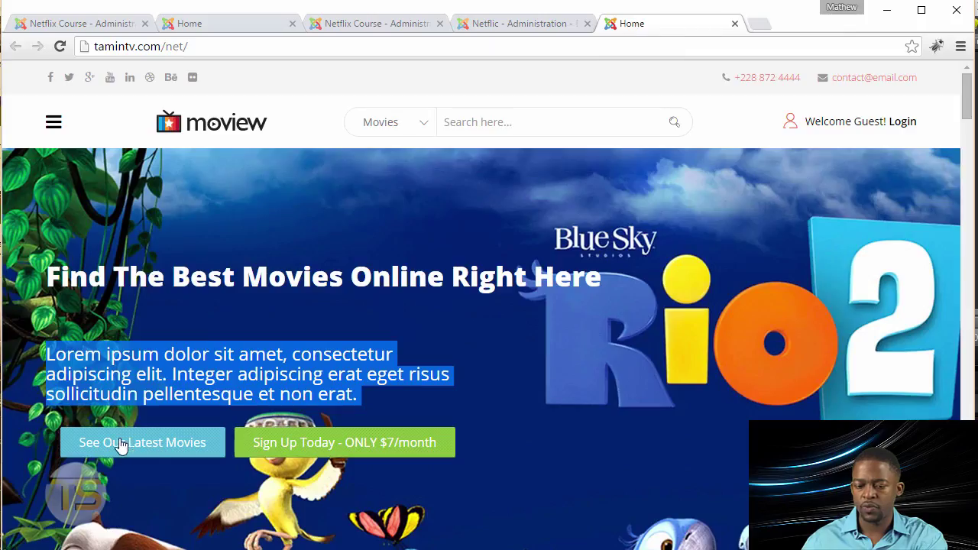
pyautogui.click(74, 24)
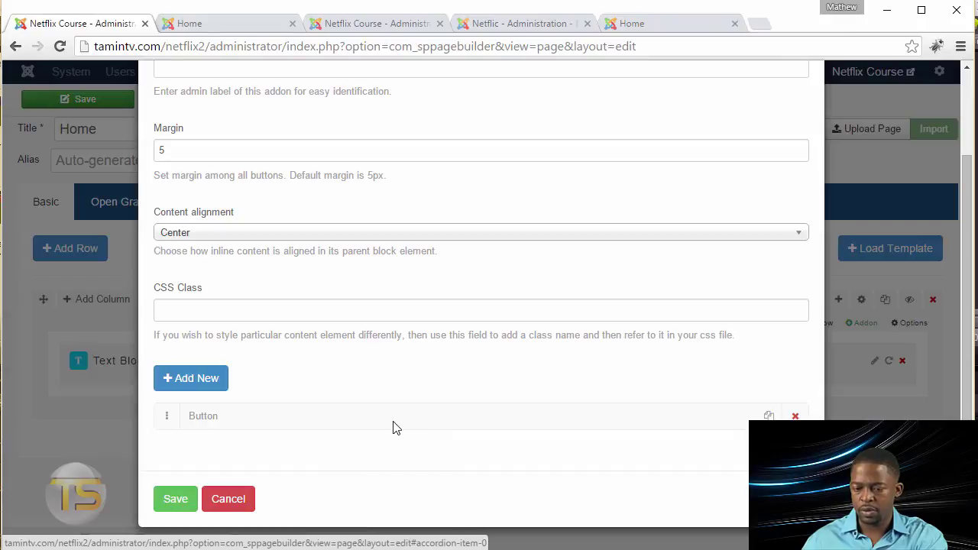
# Step: Label the first button 'See Our Latest Movies'
pyautogui.click(218, 426)
pyautogui.scroll(-4, 296, 428)
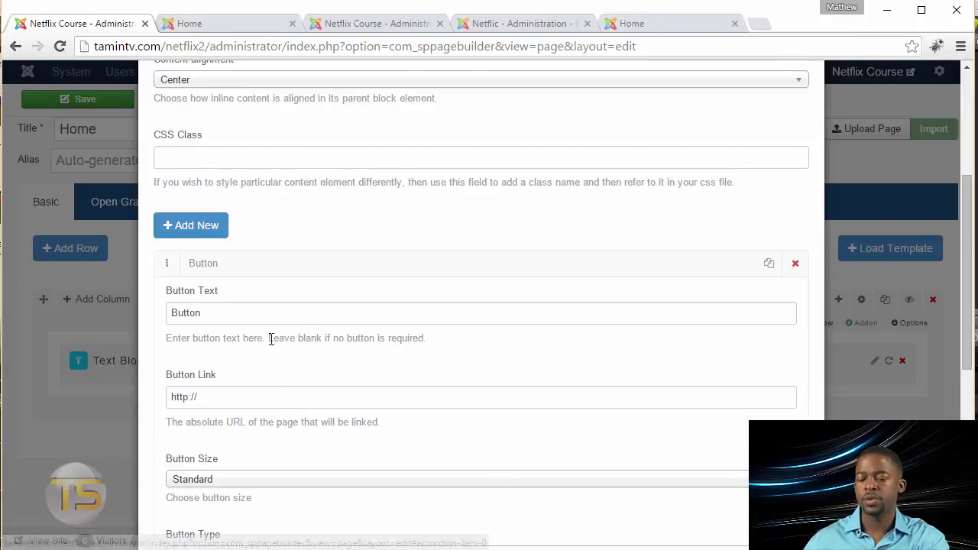
pyautogui.tripleClick(240, 160)
pyautogui.write('See Our Latest Movies')
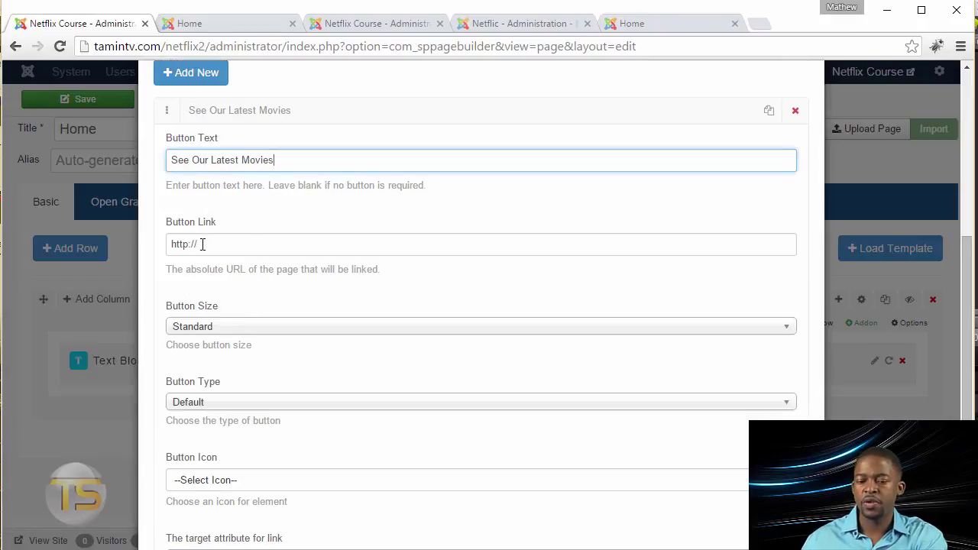
pyautogui.click(216, 244)
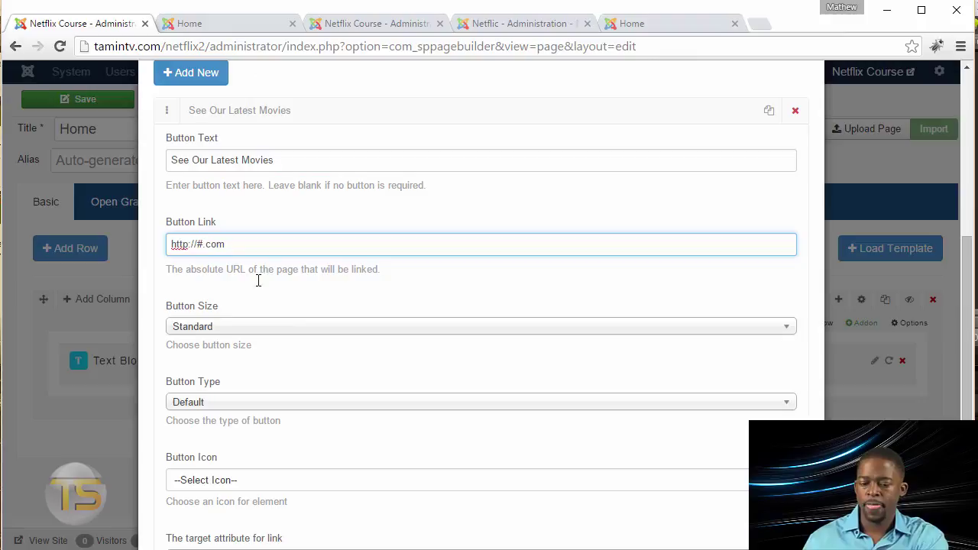
# Step: Give the first button Standard size, Primary style and a video-camera icon
pyautogui.scroll(-2, 349, 372)
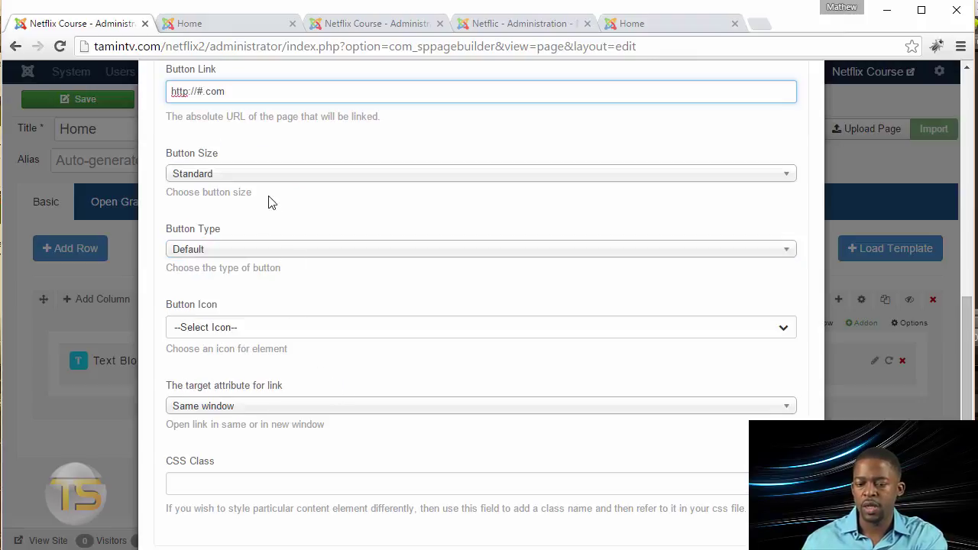
pyautogui.click(230, 174)
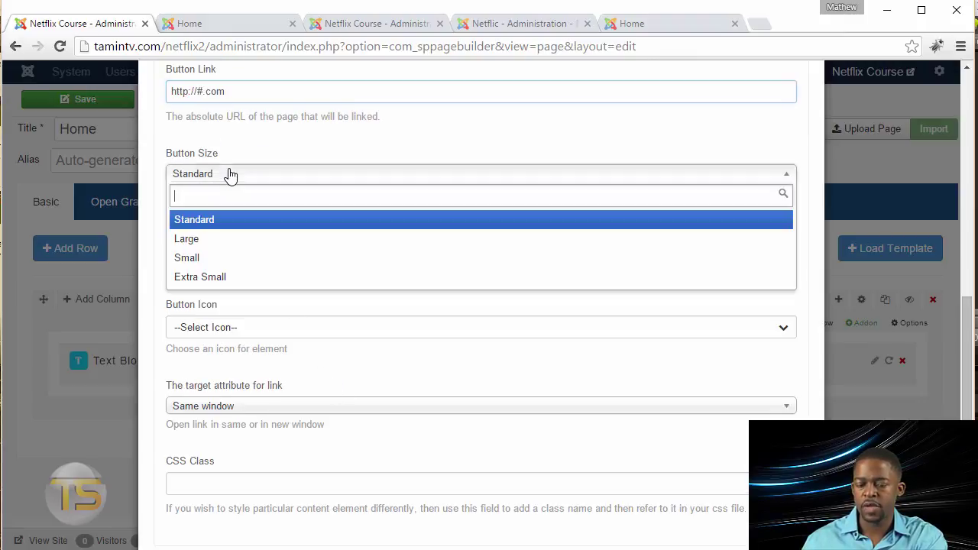
pyautogui.click(230, 174)
pyautogui.click(230, 250)
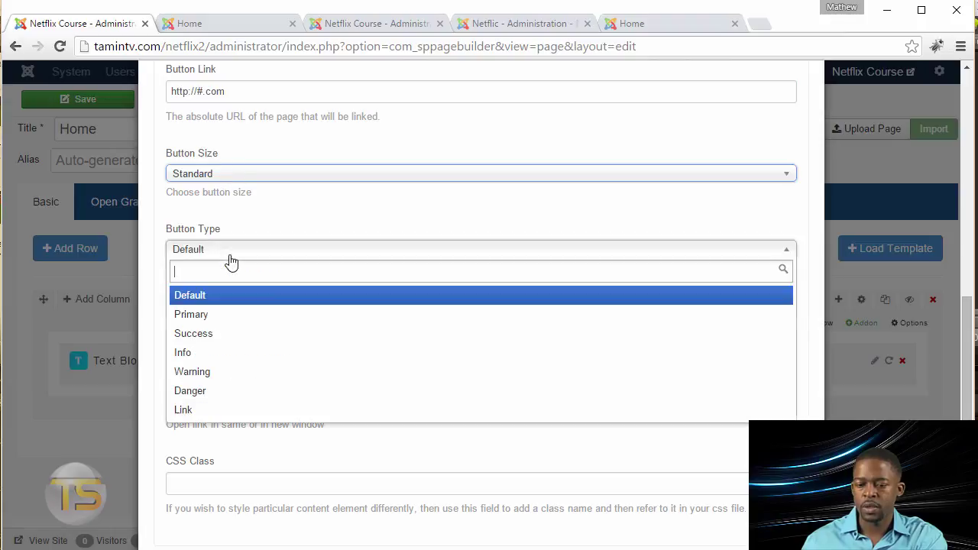
pyautogui.click(227, 319)
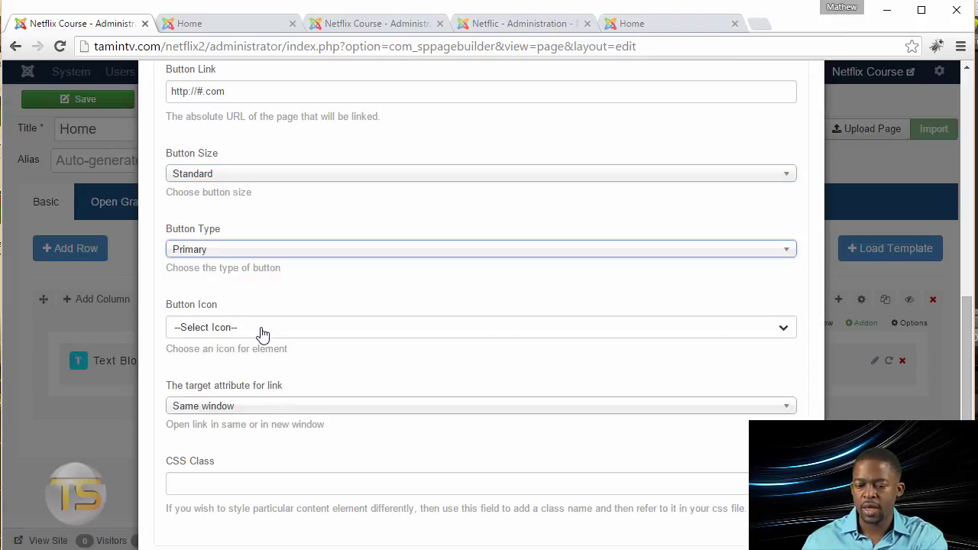
pyautogui.click(261, 327)
pyautogui.write('vid')
pyautogui.click(267, 403)
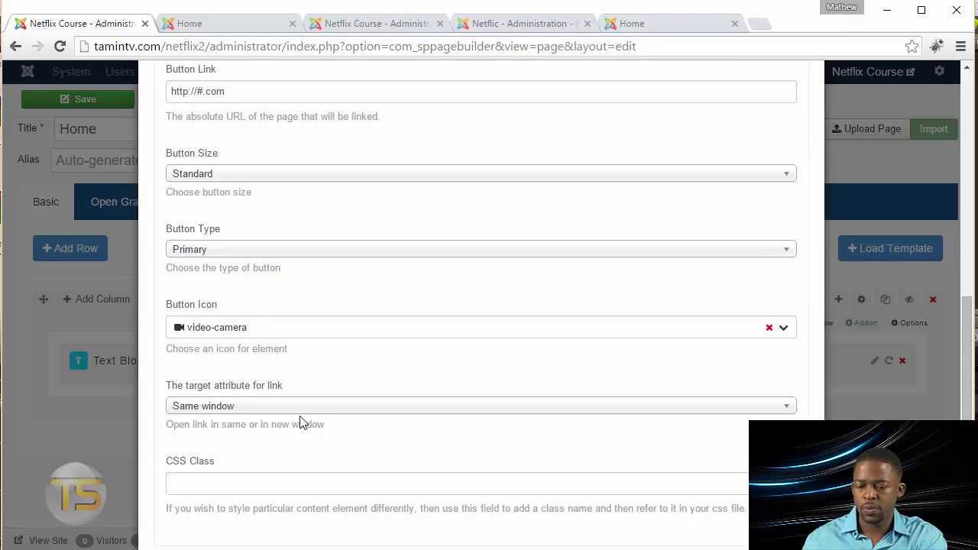
pyautogui.scroll(6, 262, 306)
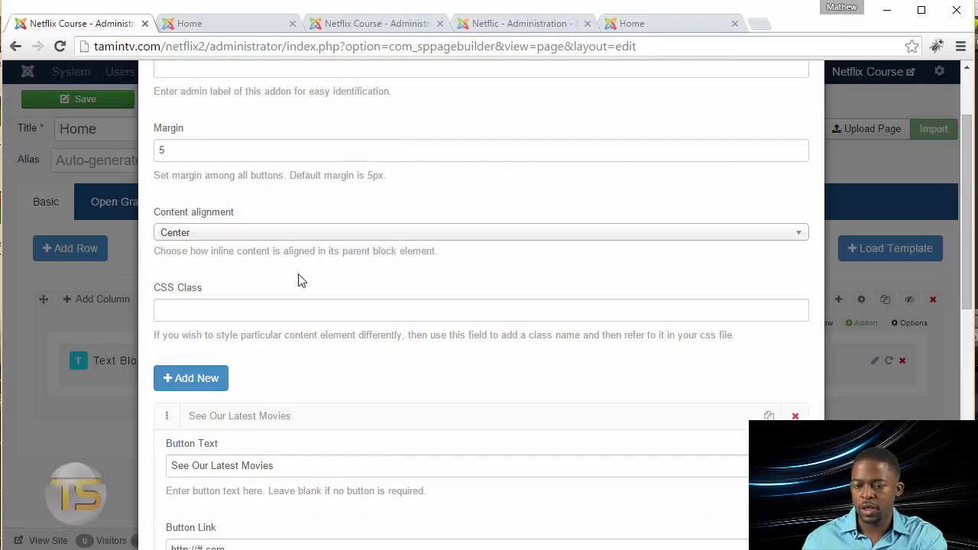
pyautogui.scroll(-3, 273, 299)
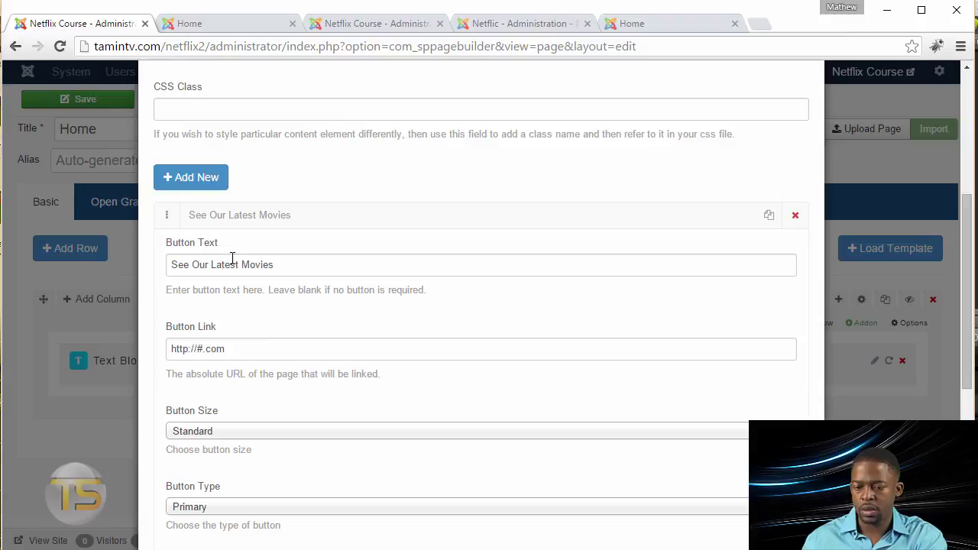
# Step: Duplicate the first button and relabel the copy 'Sign Up Today For ONLY $7/month'
pyautogui.click(237, 218)
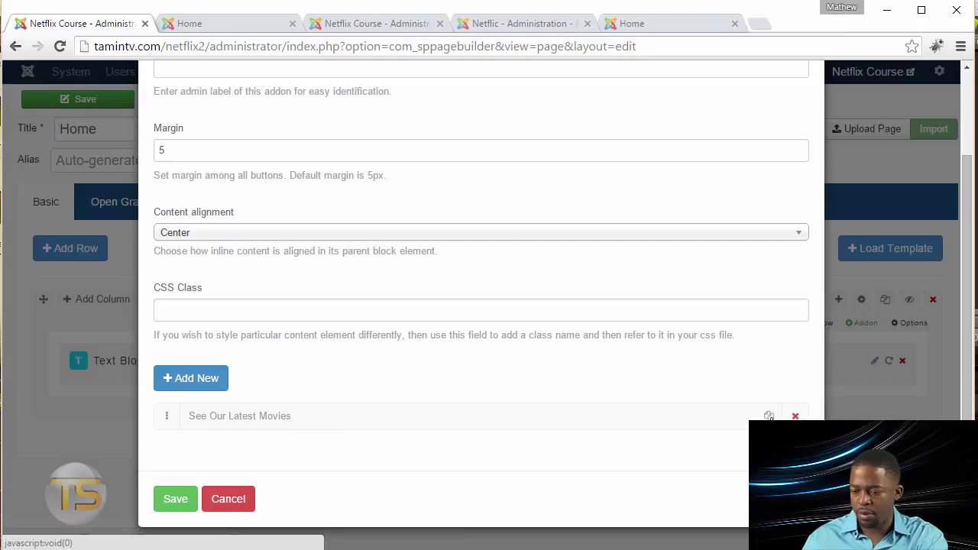
pyautogui.click(738, 428)
pyautogui.scroll(-1, 613, 430)
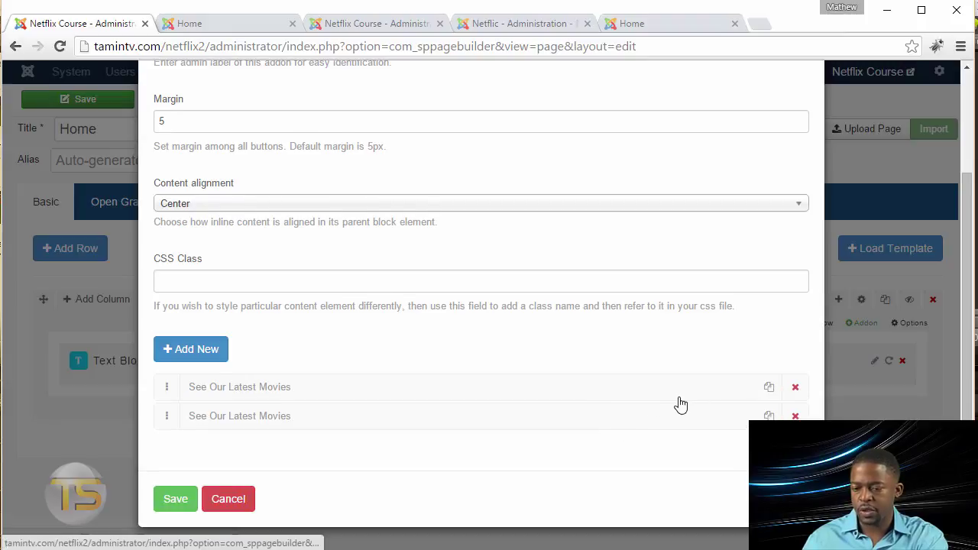
pyautogui.click(258, 417)
pyautogui.scroll(-2, 333, 424)
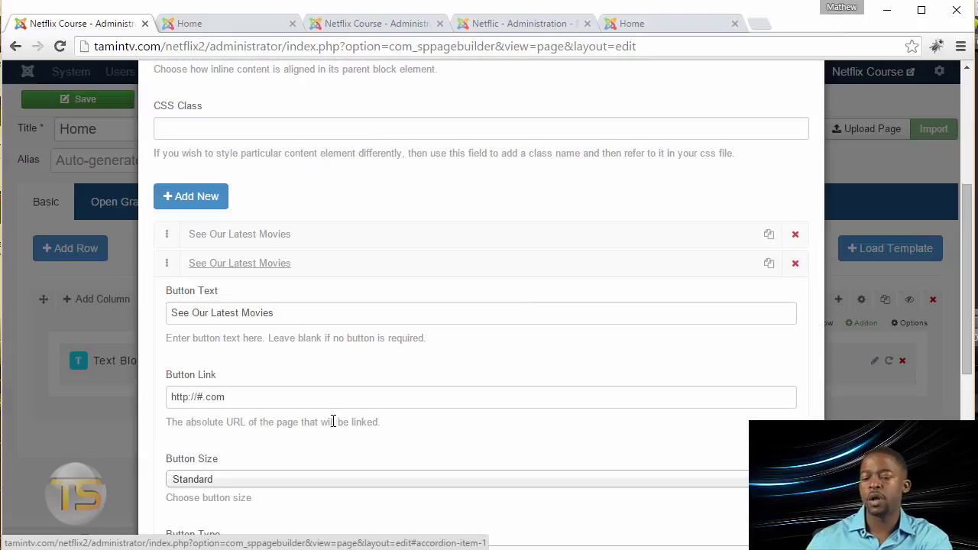
pyautogui.tripleClick(249, 312)
pyautogui.click(635, 24)
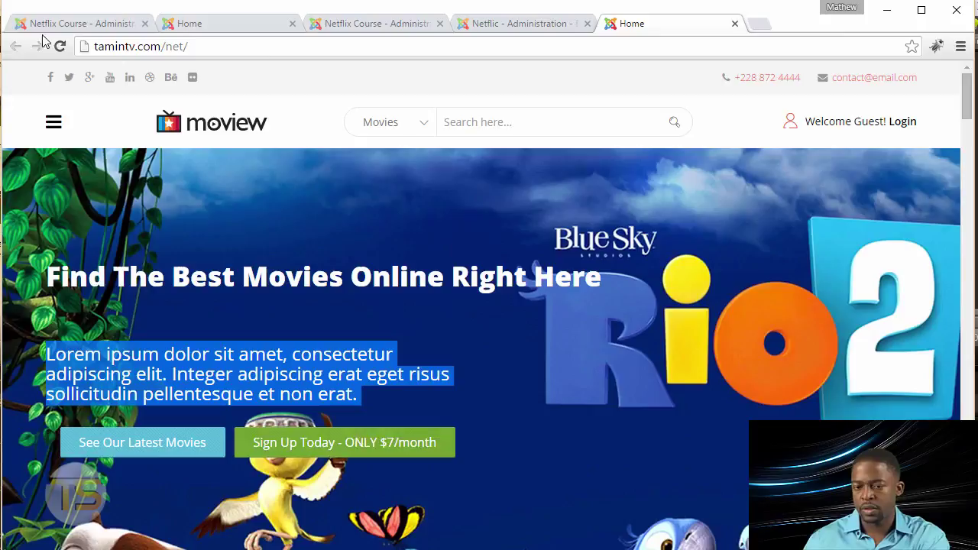
pyautogui.click(70, 30)
pyautogui.write('Si')
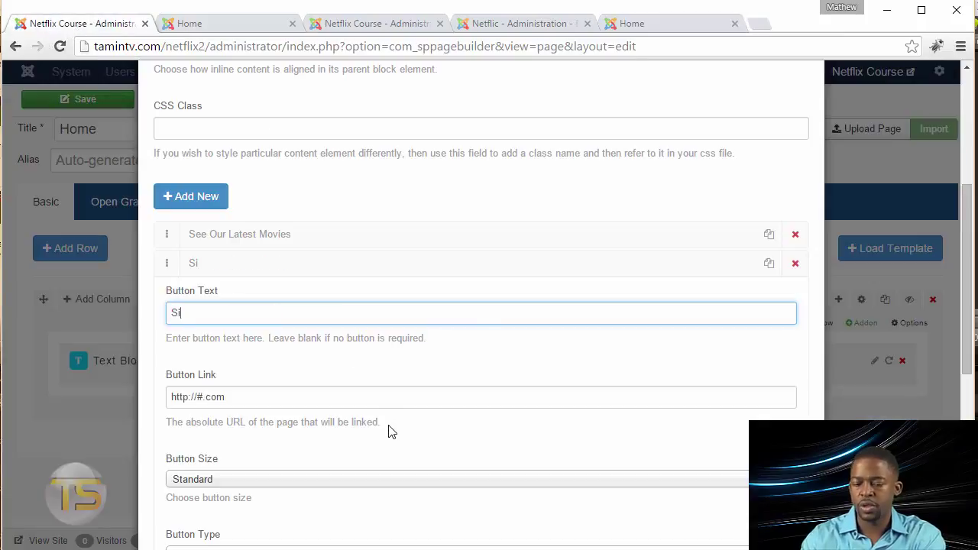
pyautogui.write('gn Up Today')
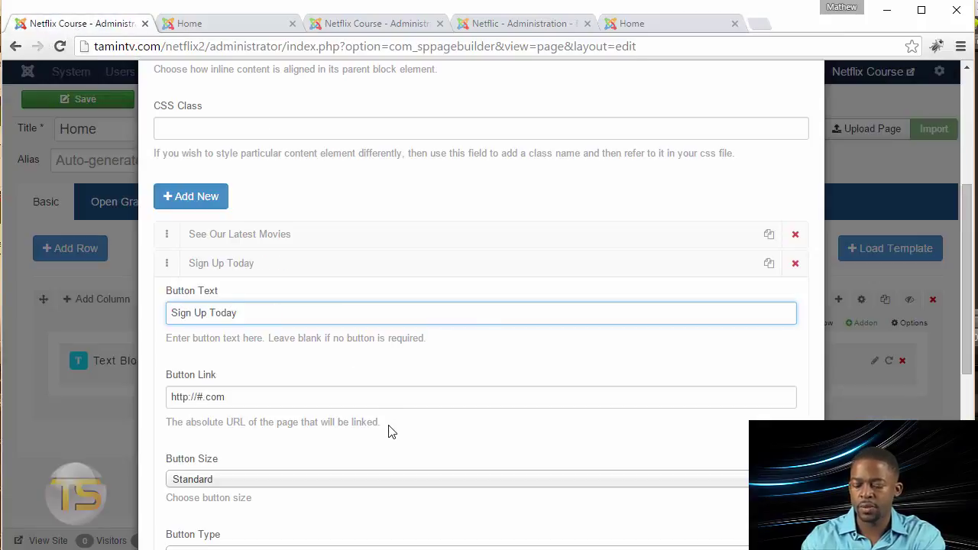
pyautogui.write(' For ONLY $7')
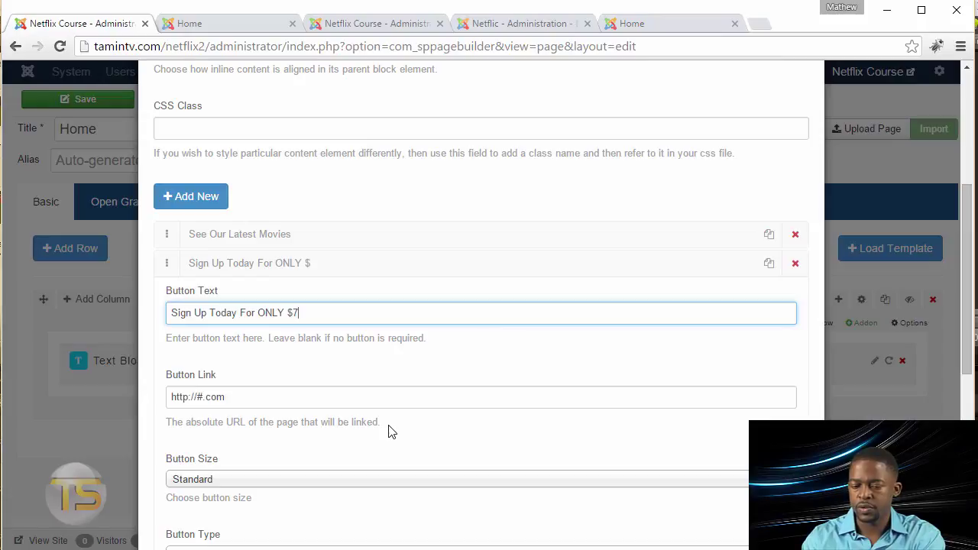
pyautogui.write('/month')
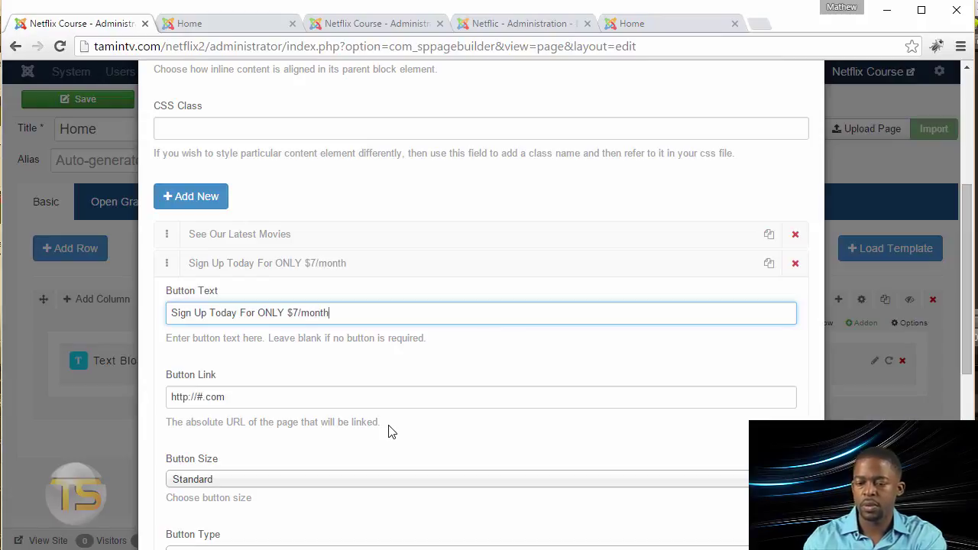
# Step: Set the second button to Info style and save the Button Group
pyautogui.scroll(-2, 388, 426)
pyautogui.scroll(-4, 349, 420)
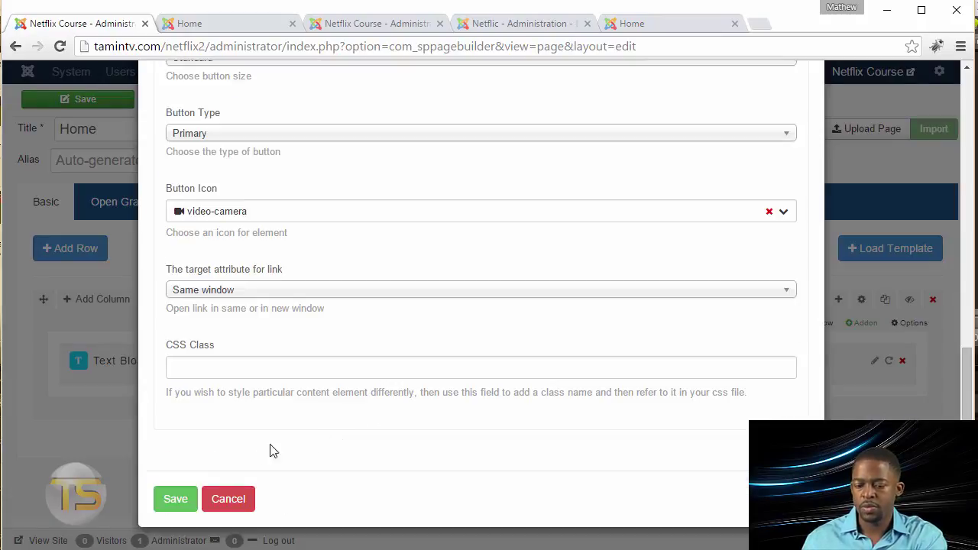
pyautogui.click(212, 136)
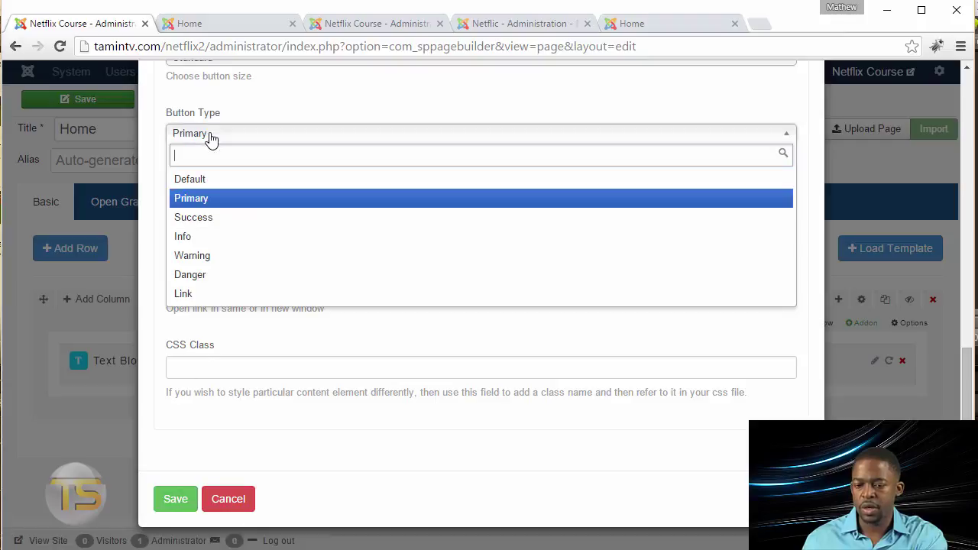
pyautogui.click(207, 236)
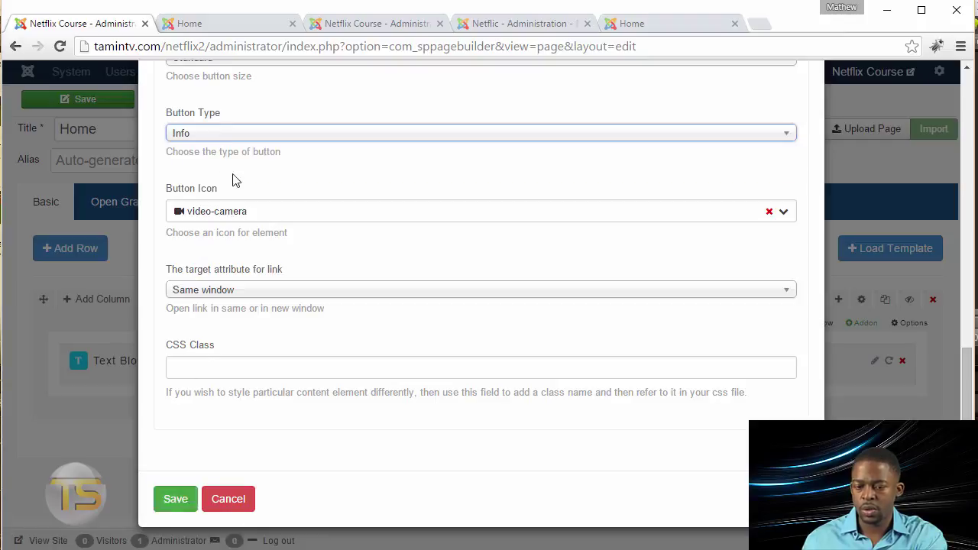
pyautogui.click(176, 501)
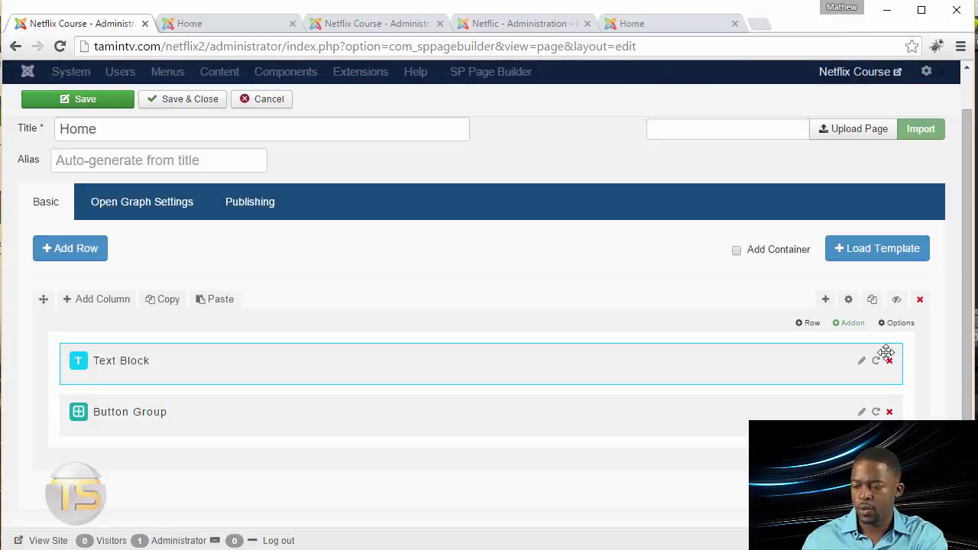
# Step: Add an Empty Space addon with gap 20 and move it between Text Block and Button Group
pyautogui.click(850, 323)
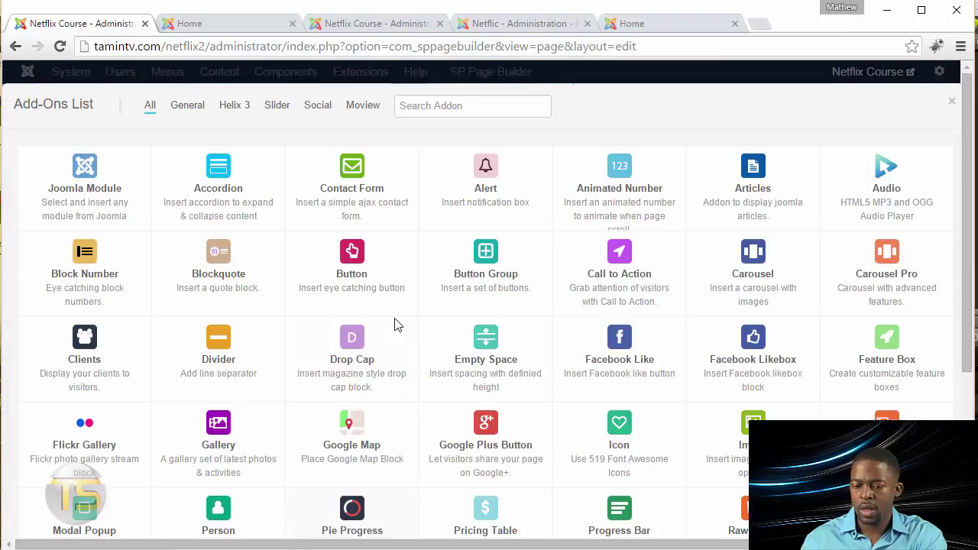
pyautogui.click(491, 352)
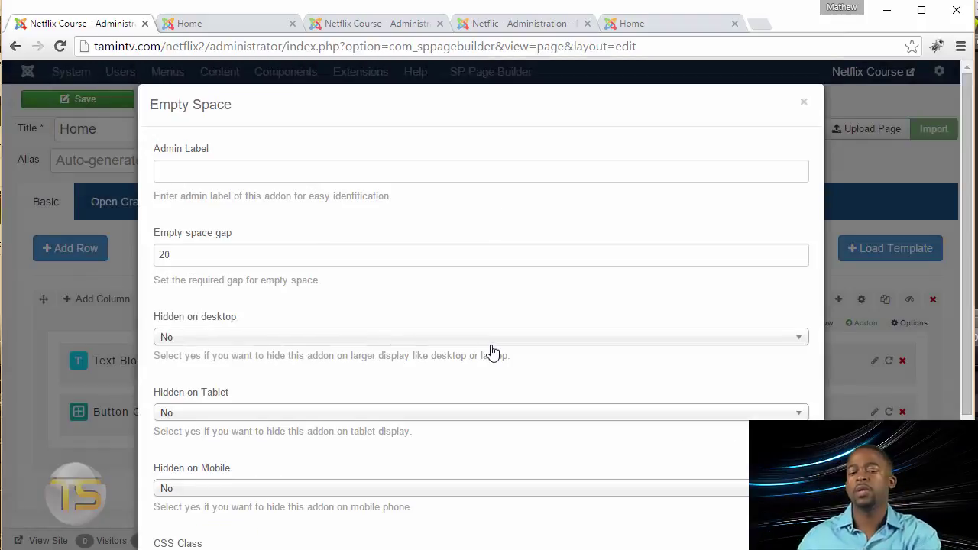
pyautogui.scroll(-2, 471, 341)
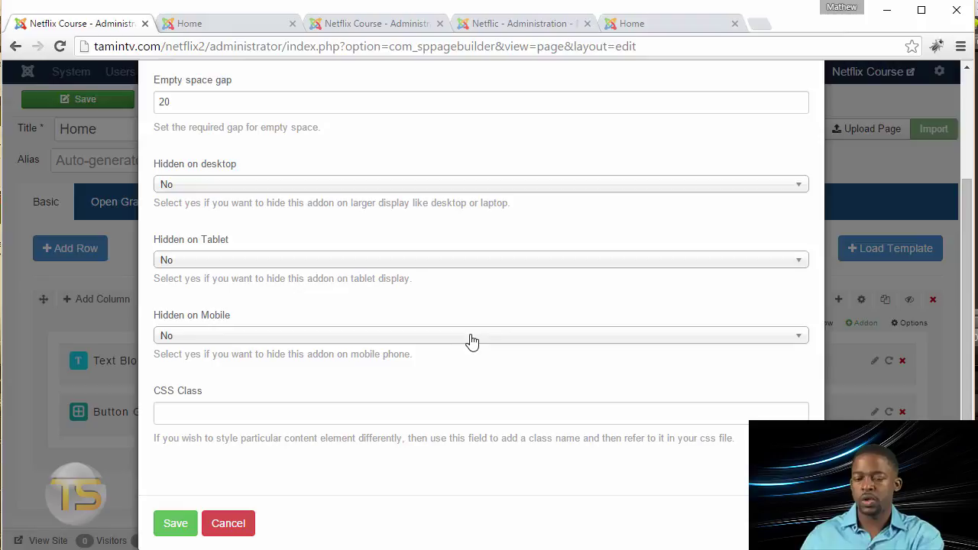
pyautogui.doubleClick(192, 104)
pyautogui.click(194, 104)
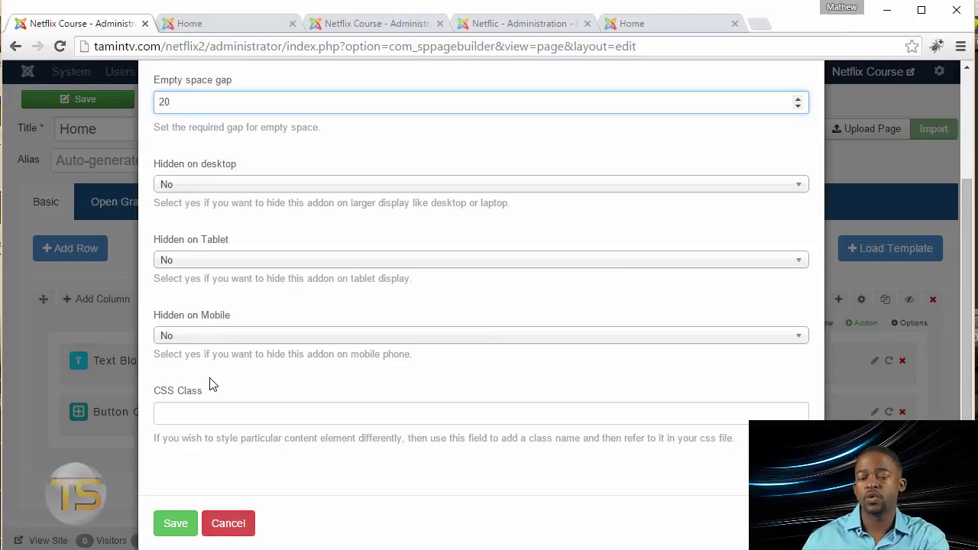
pyautogui.click(173, 523)
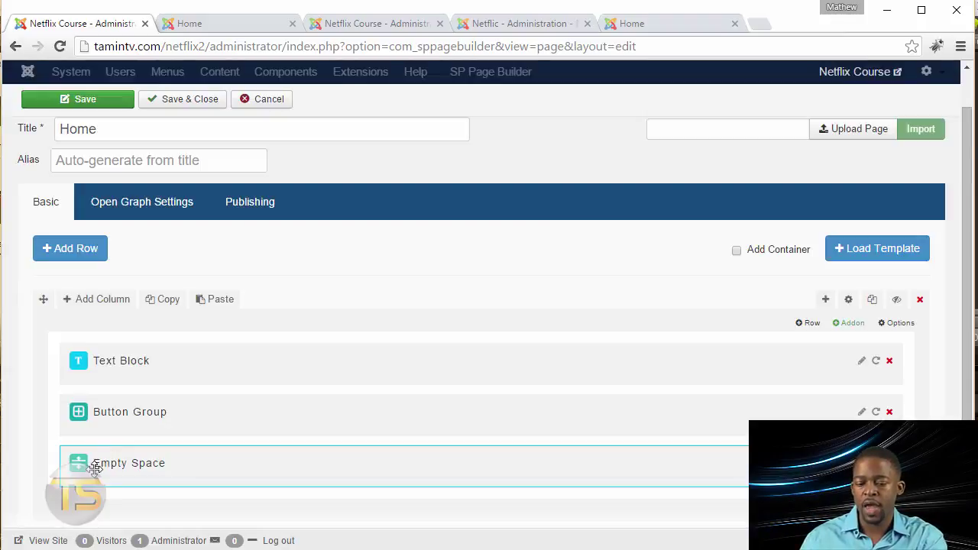
pyautogui.moveTo(157, 469); pyautogui.dragTo(159, 408)
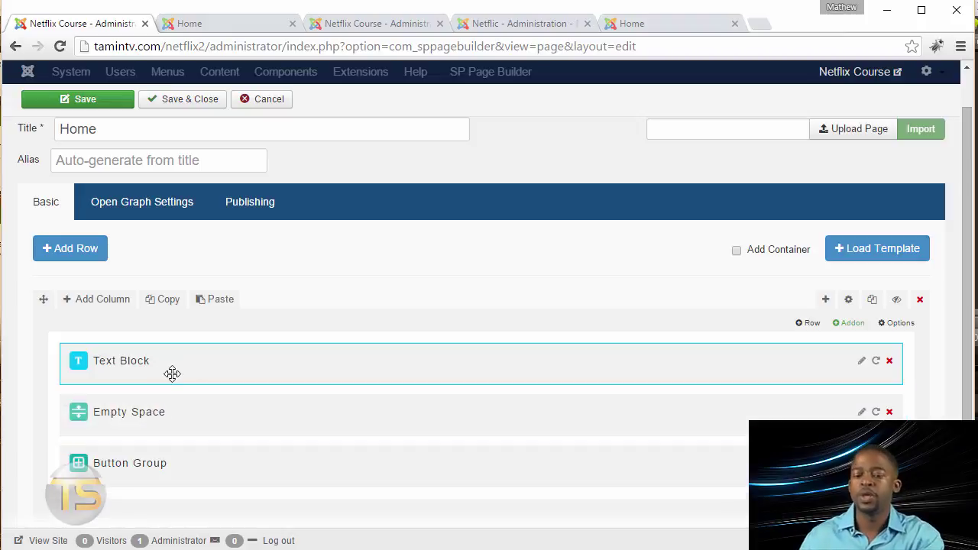
# Step: Set the row's section title to 'Find The Best Movies Online Right Here' as an h1
pyautogui.click(851, 299)
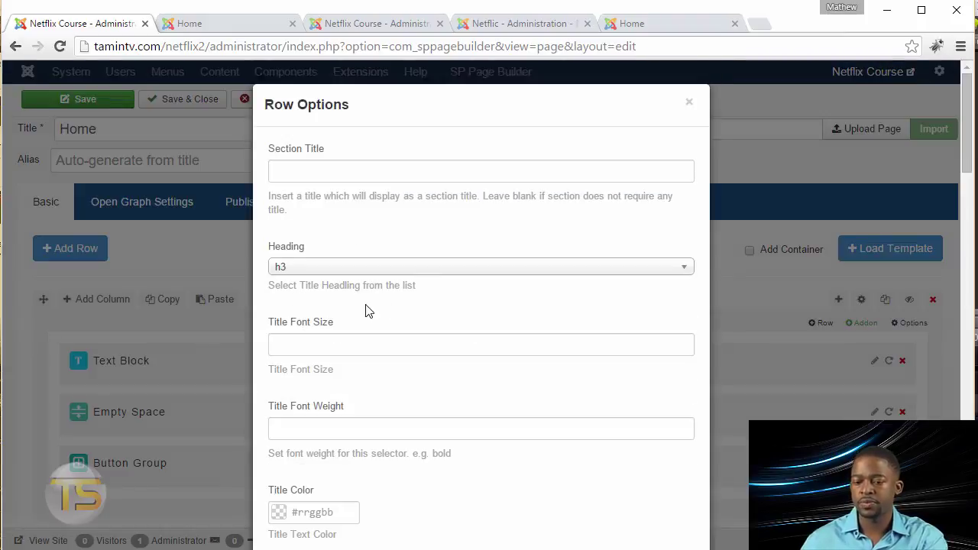
pyautogui.click(646, 25)
pyautogui.tripleClick(234, 277)
pyautogui.hotkey('ctrl', 'c')
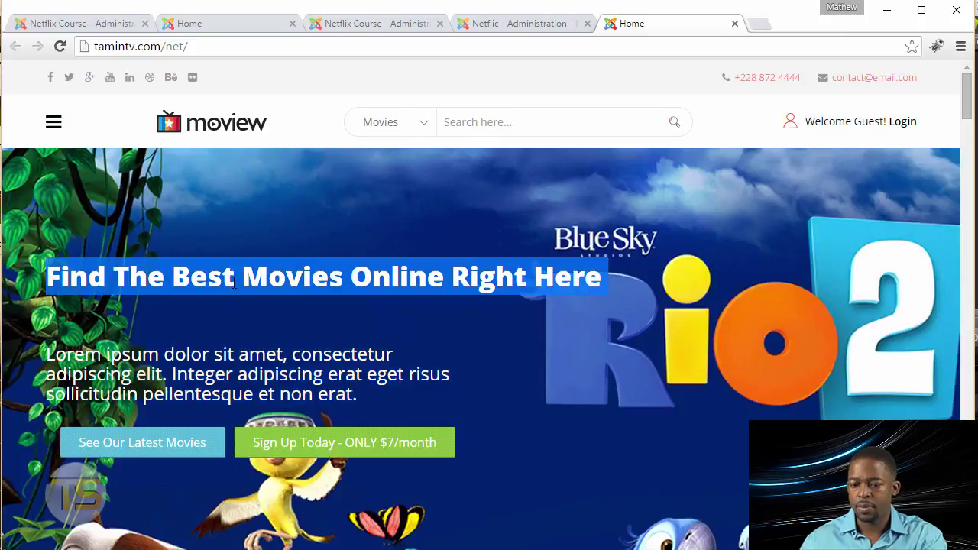
pyautogui.click(67, 25)
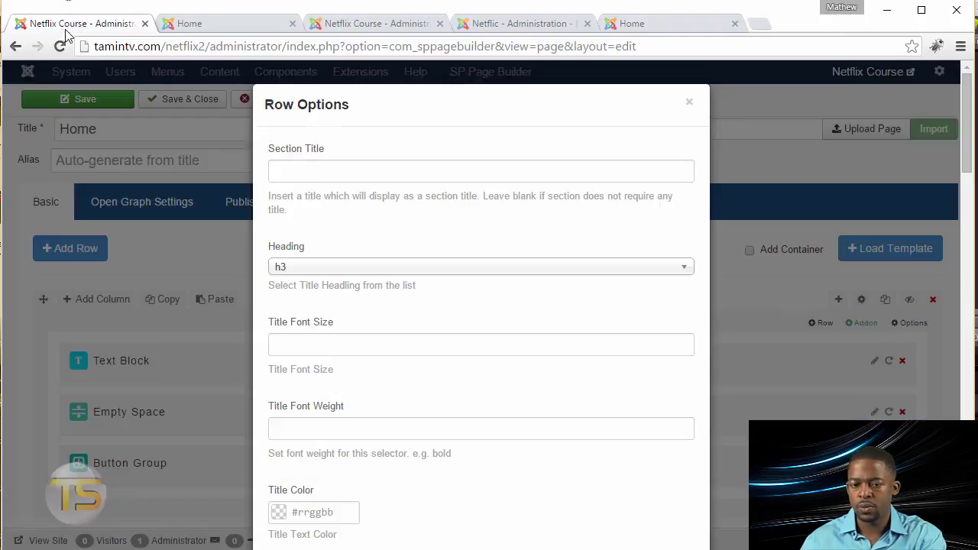
pyautogui.hotkey('ctrl', 'v')
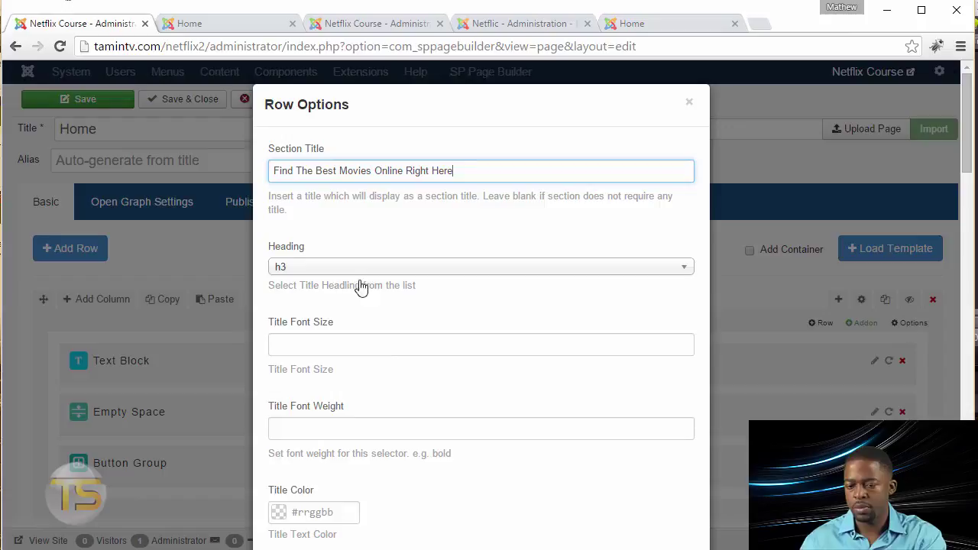
pyautogui.click(387, 274)
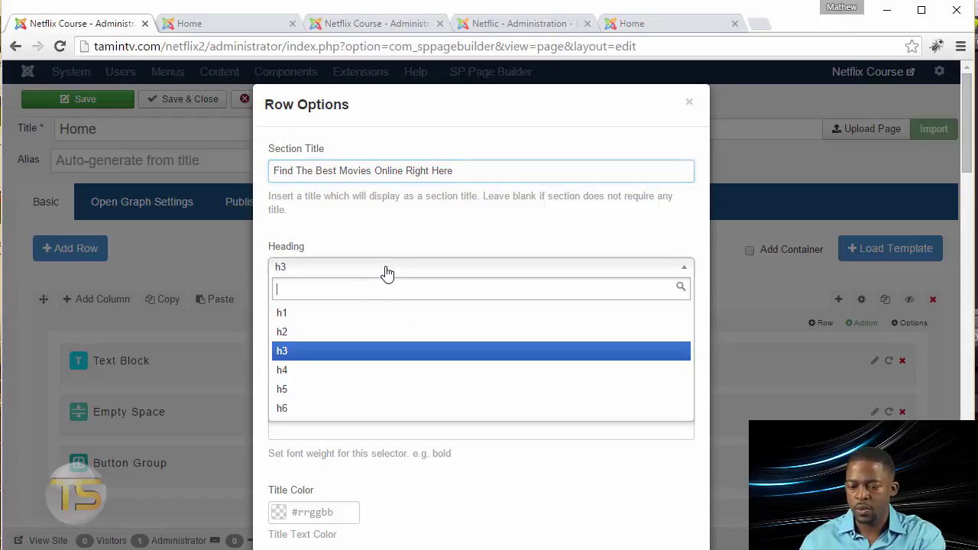
pyautogui.click(376, 266)
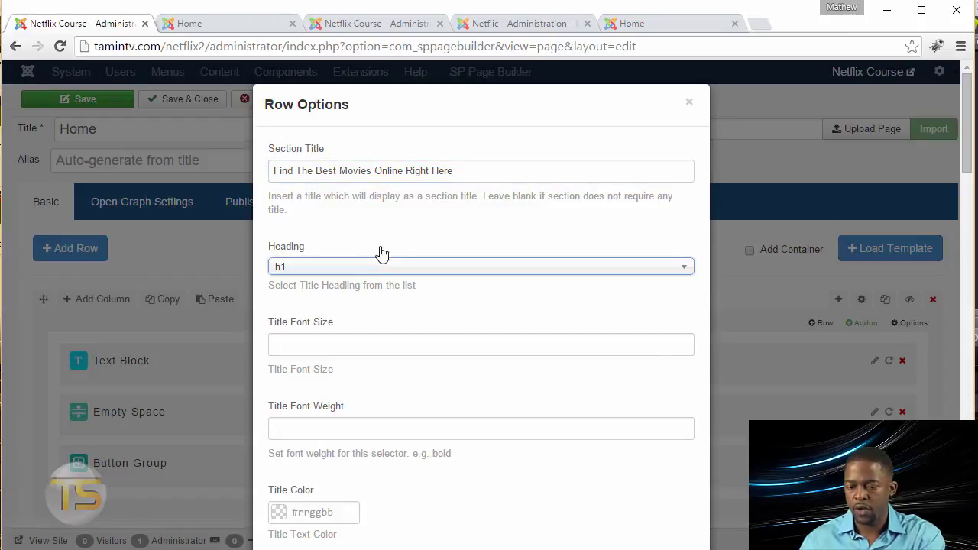
pyautogui.scroll(-10, 403, 355)
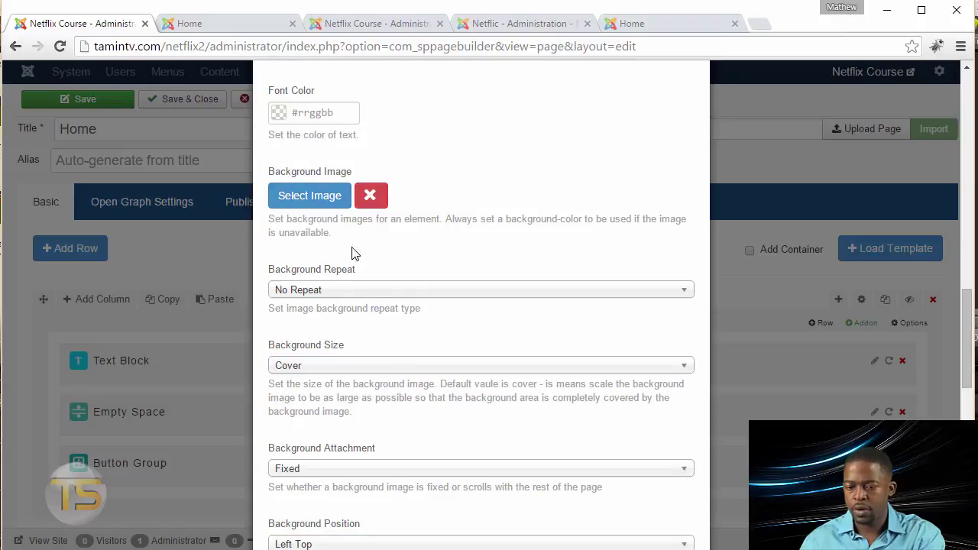
# Step: Choose the blog3 Rio 2 image as the row's background image
pyautogui.click(303, 200)
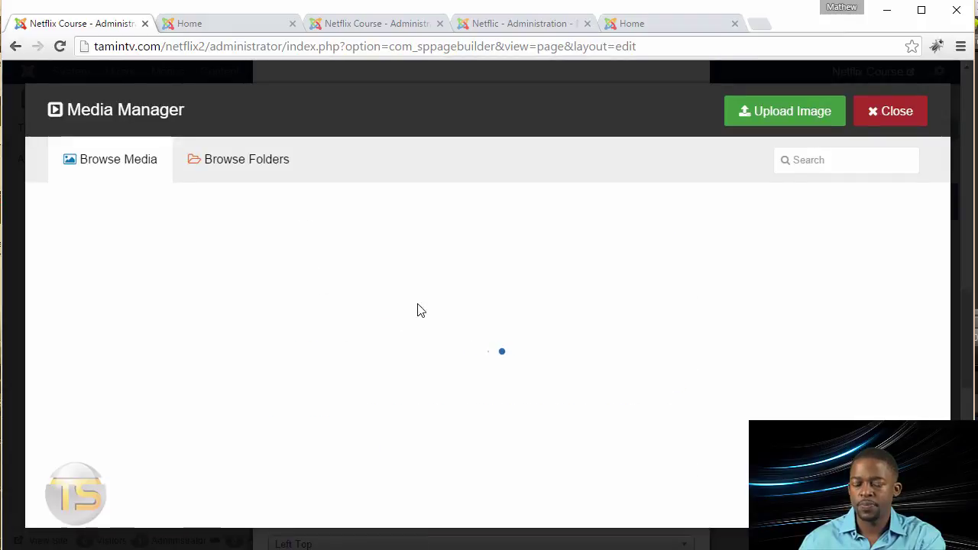
pyautogui.click(769, 115)
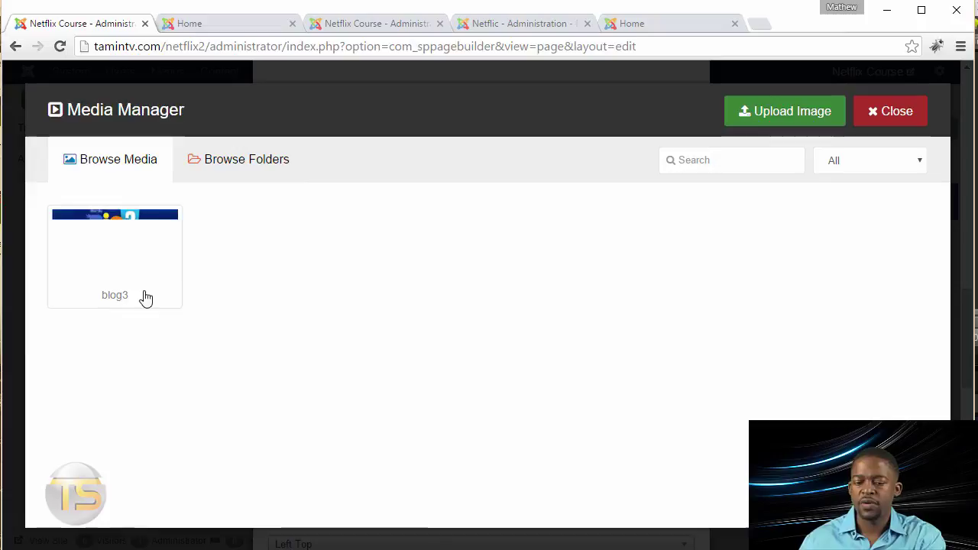
pyautogui.click(109, 246)
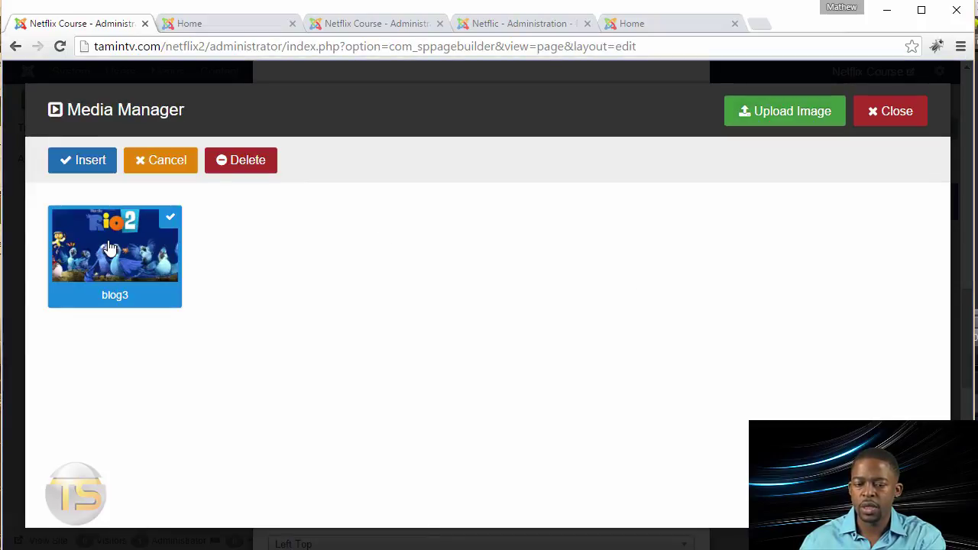
pyautogui.click(92, 162)
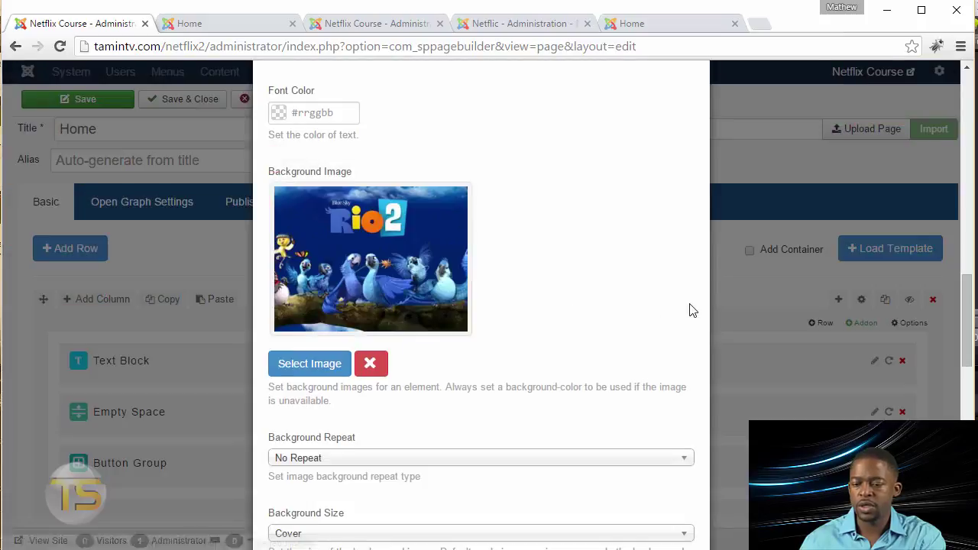
# Step: Give the row padding of 150px 0 and apply the row settings
pyautogui.scroll(-6, 604, 273)
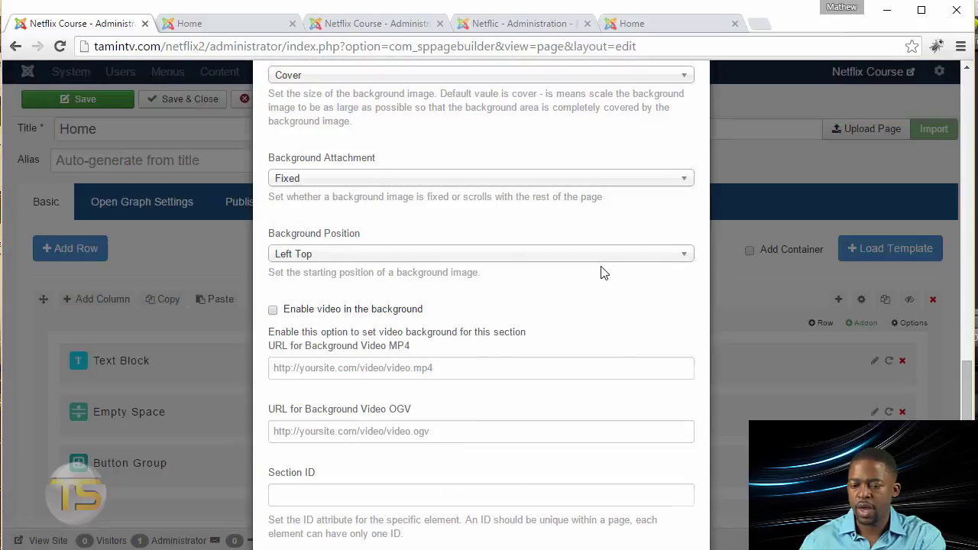
pyautogui.scroll(-4, 604, 272)
pyautogui.scroll(4, 604, 273)
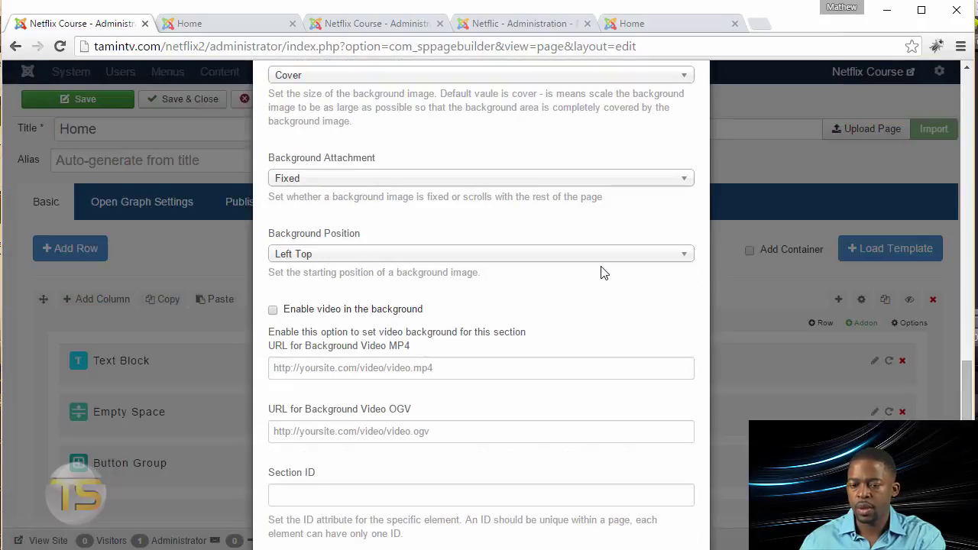
pyautogui.scroll(-2, 602, 273)
pyautogui.scroll(-4, 574, 346)
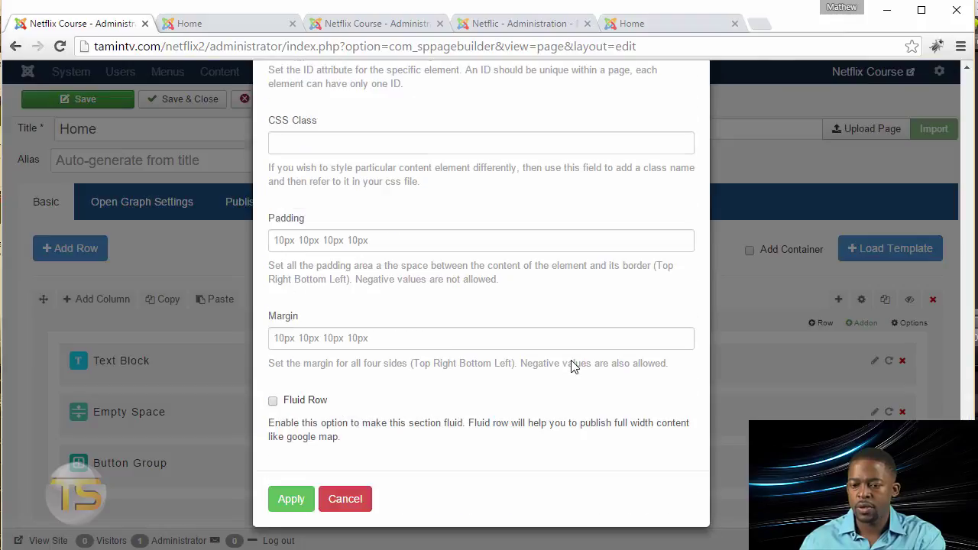
pyautogui.click(327, 242)
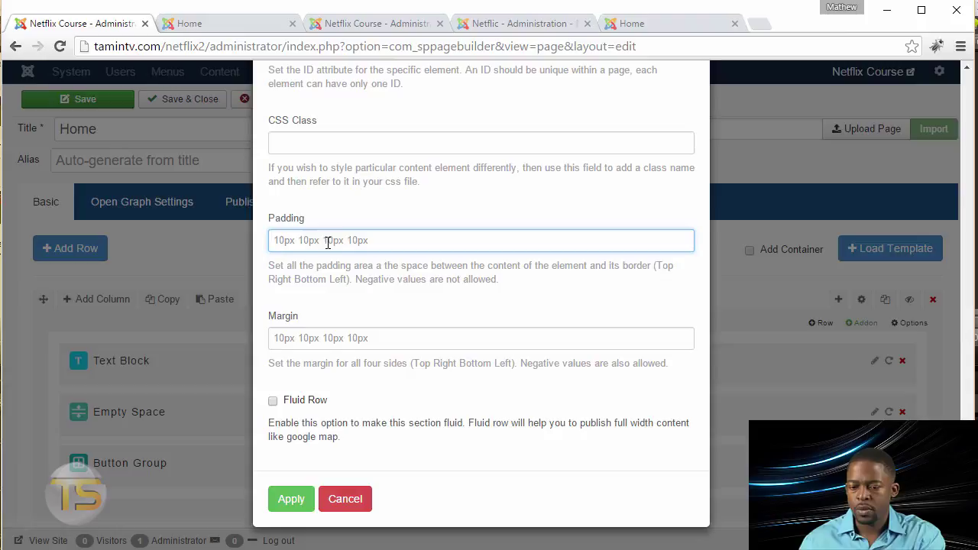
pyautogui.write('150px 0')
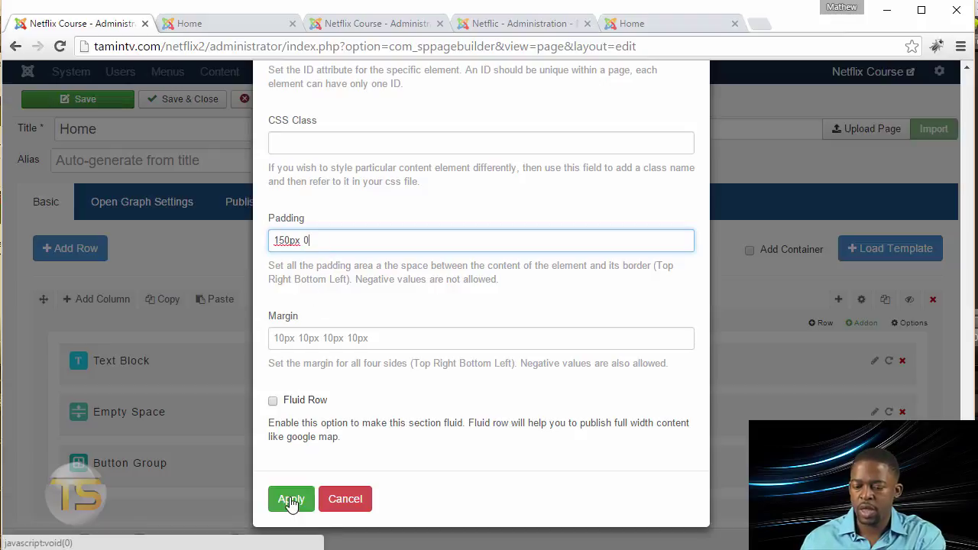
pyautogui.click(291, 501)
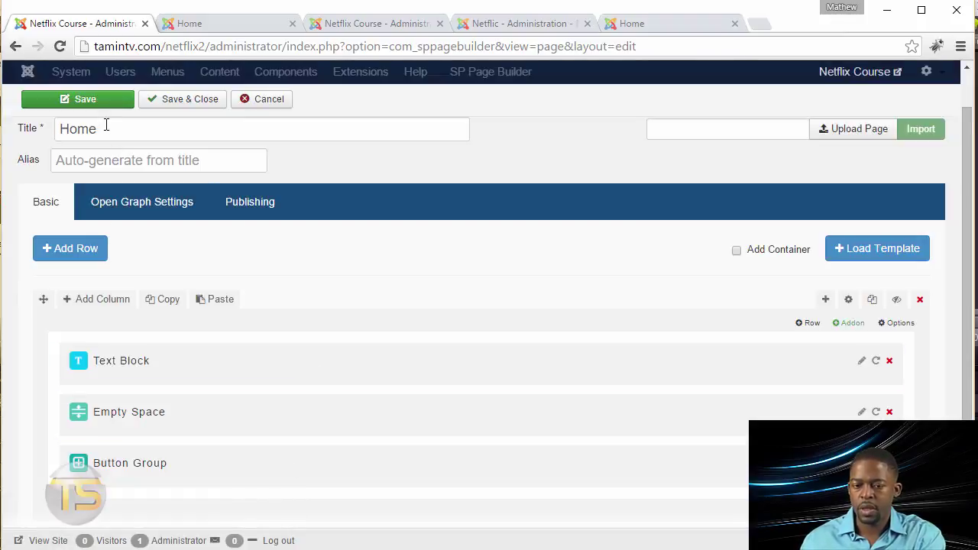
# Step: Save the Home page and view it on the live site
pyautogui.click(104, 103)
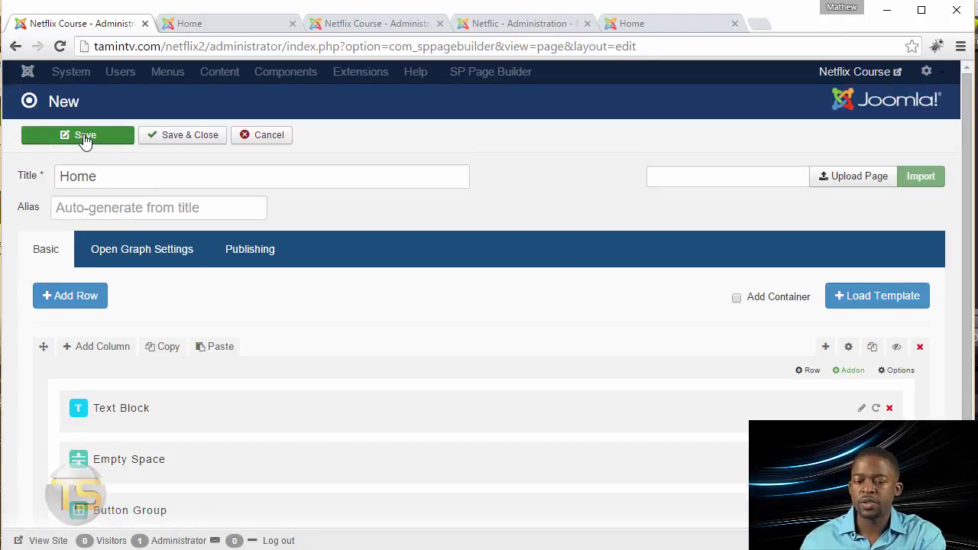
pyautogui.click(85, 135)
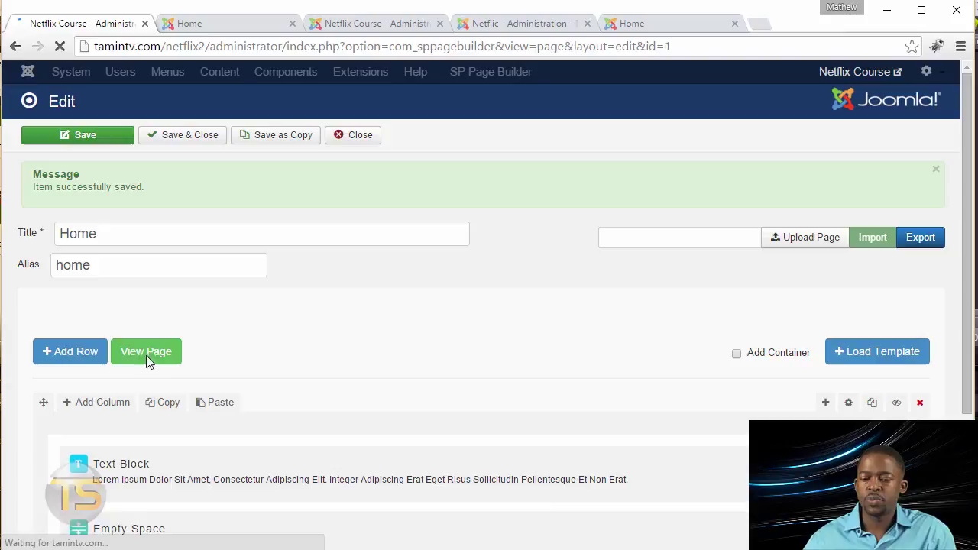
pyautogui.click(173, 352)
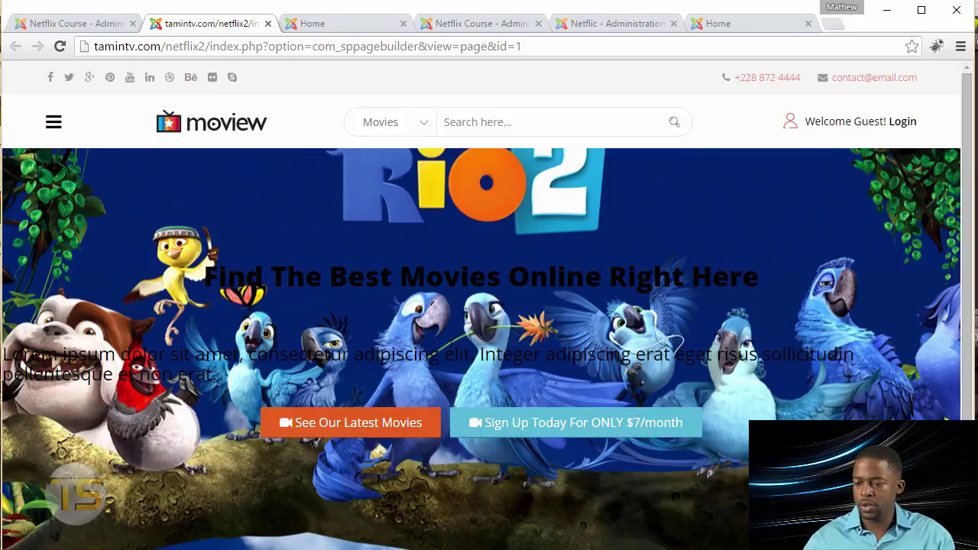
pyautogui.scroll(-1, 450, 366)
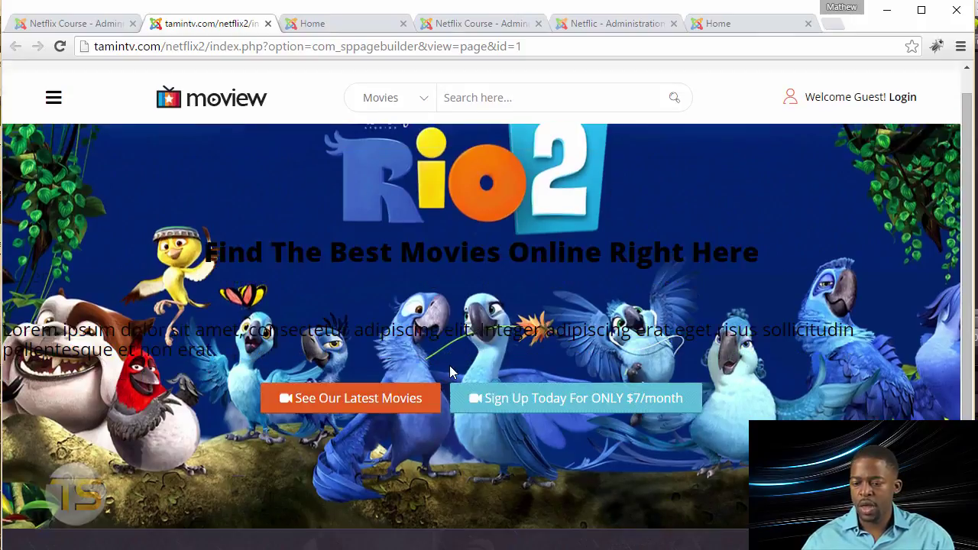
pyautogui.scroll(1, 517, 275)
pyautogui.scroll(-1, 572, 346)
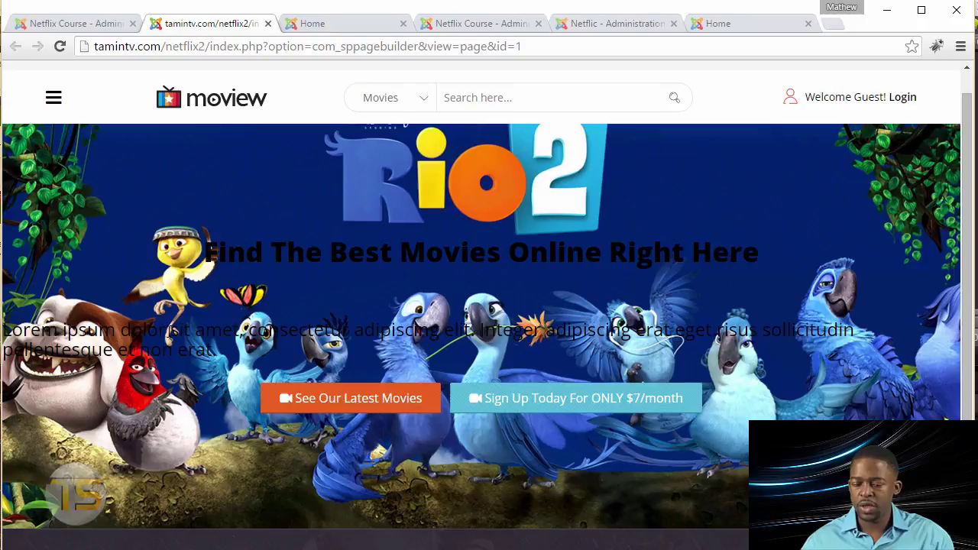
pyautogui.tripleClick(168, 332)
pyautogui.click(167, 332)
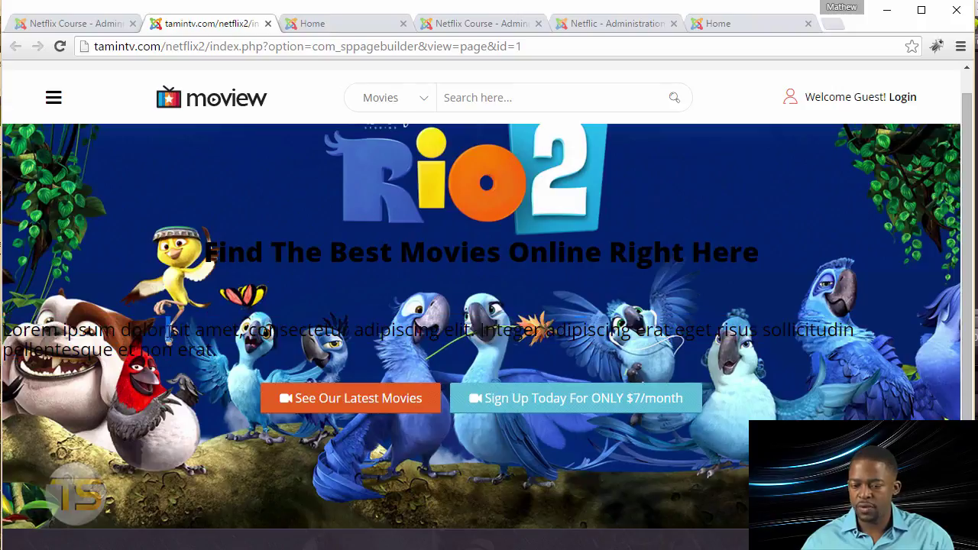
pyautogui.doubleClick(265, 252)
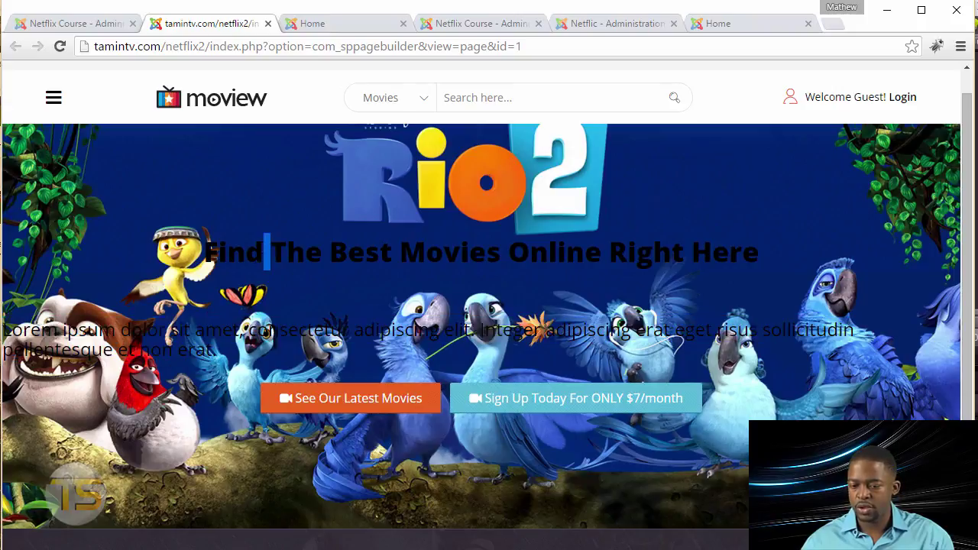
pyautogui.click(76, 24)
pyautogui.scroll(-3, 428, 434)
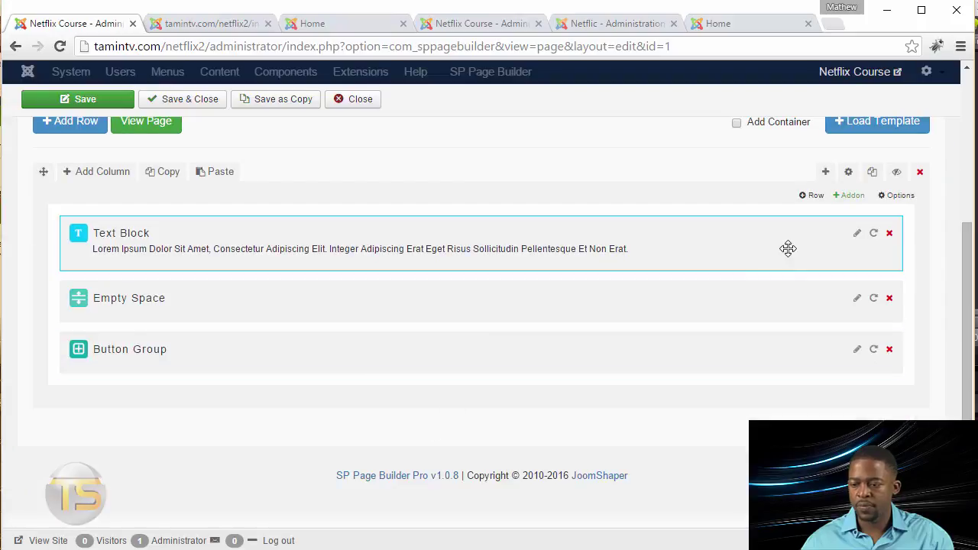
# Step: Set the Text Block's title colour to white (#ffffff) and save the addon
pyautogui.click(857, 235)
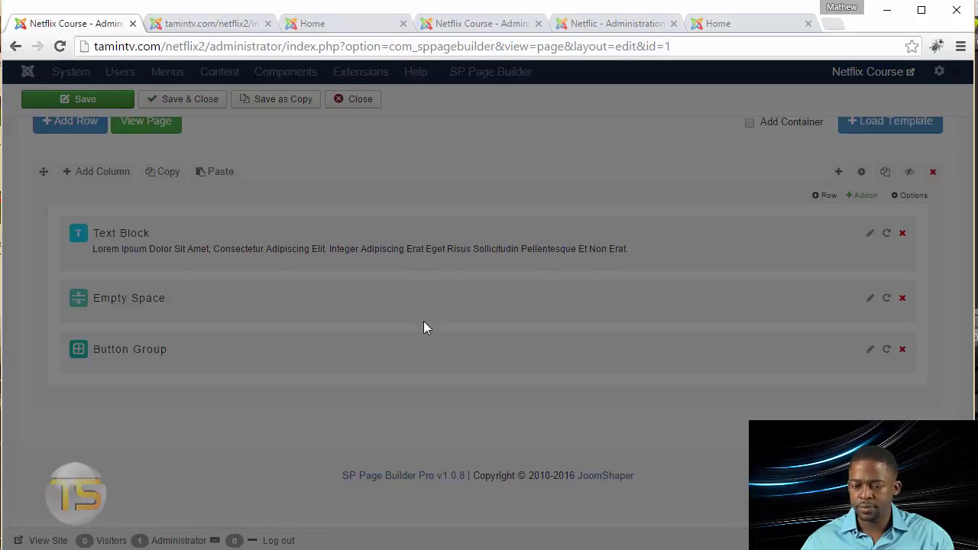
pyautogui.scroll(-2, 282, 385)
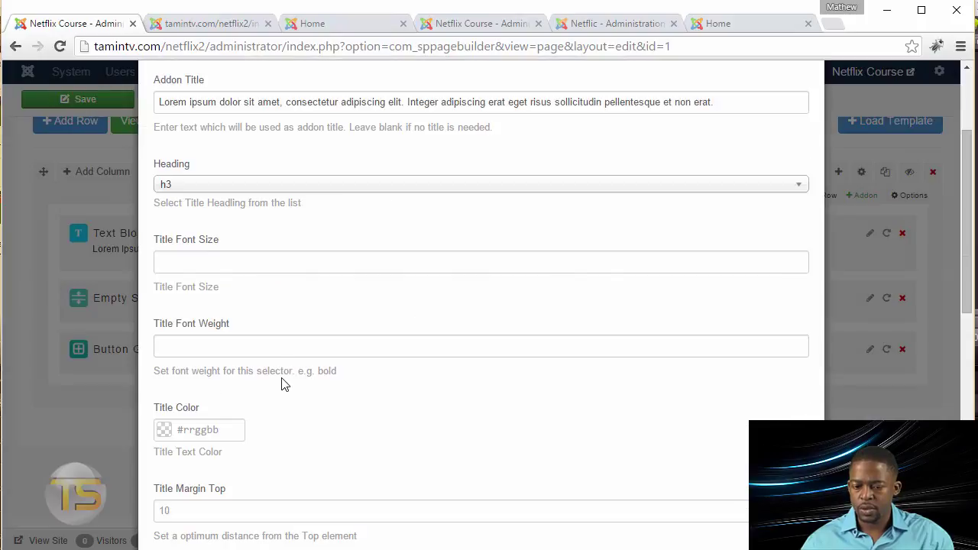
pyautogui.click(211, 432)
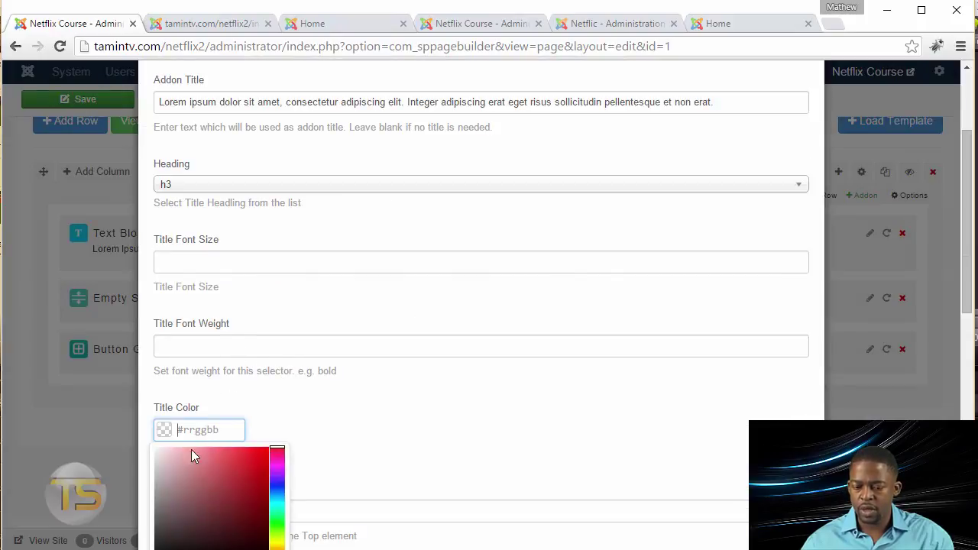
pyautogui.click(151, 454)
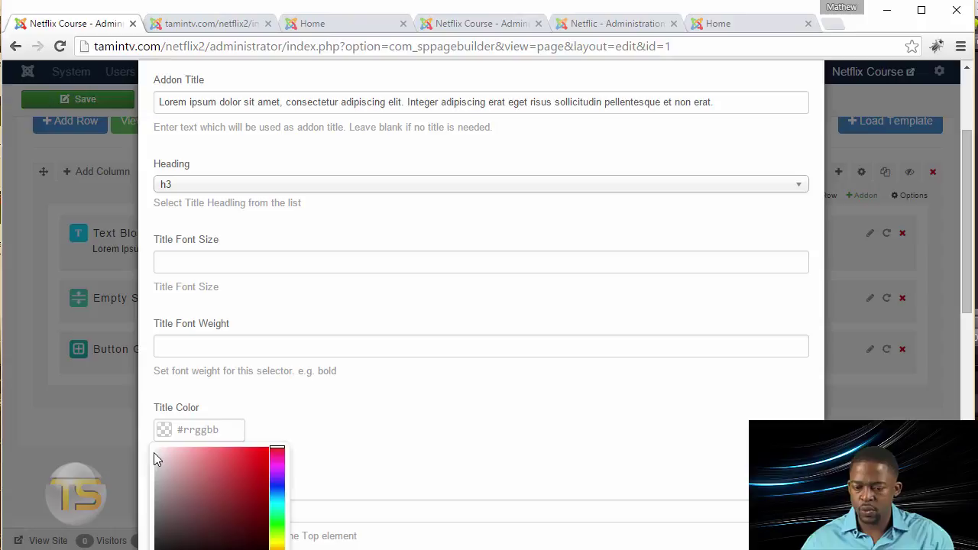
pyautogui.click(155, 449)
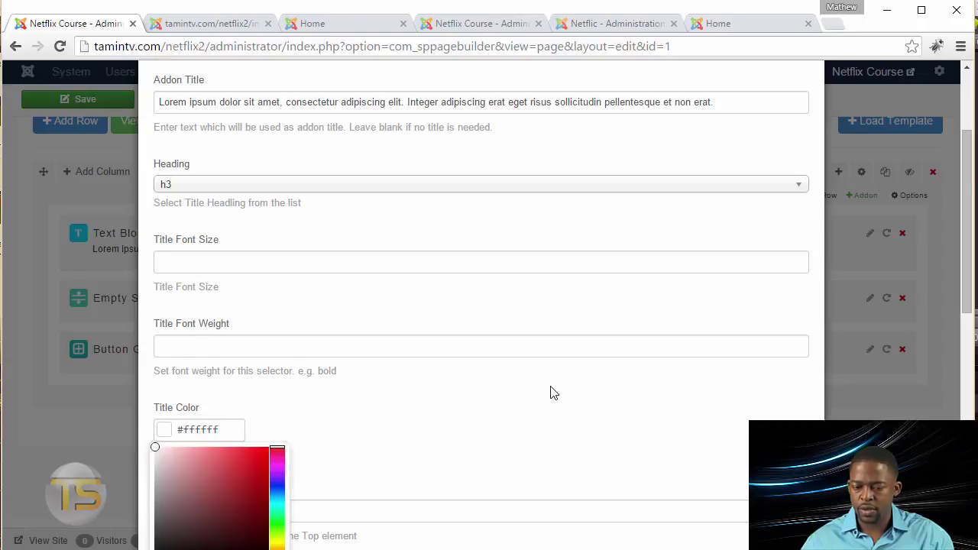
pyautogui.scroll(-10, 385, 383)
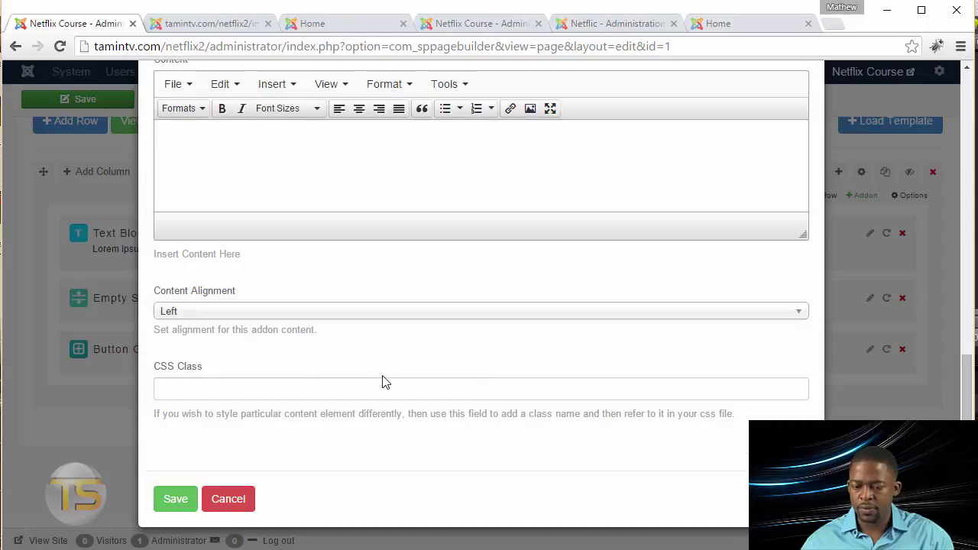
pyautogui.click(175, 499)
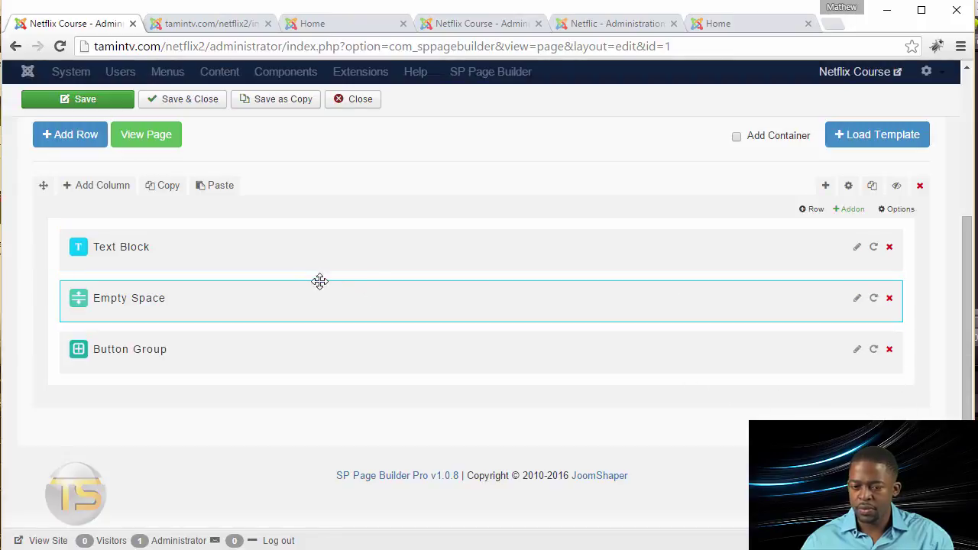
# Step: Set the row's section title colour to white (#ffffff) and apply the row settings
pyautogui.click(849, 188)
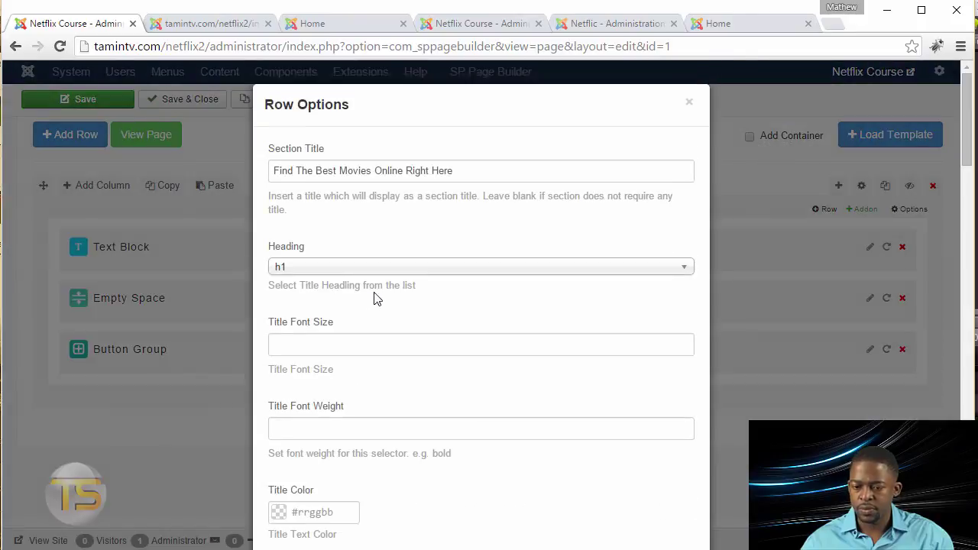
pyautogui.scroll(-2, 373, 296)
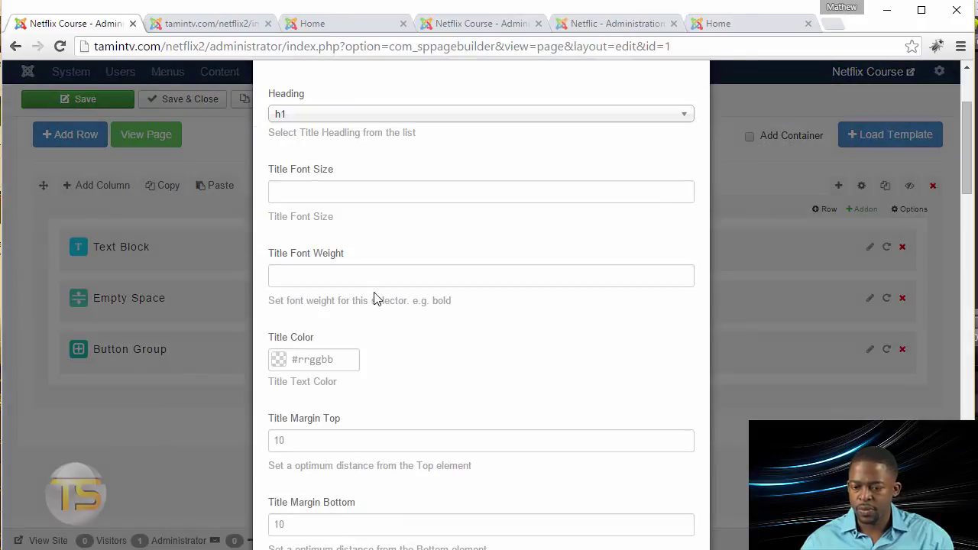
pyautogui.click(314, 359)
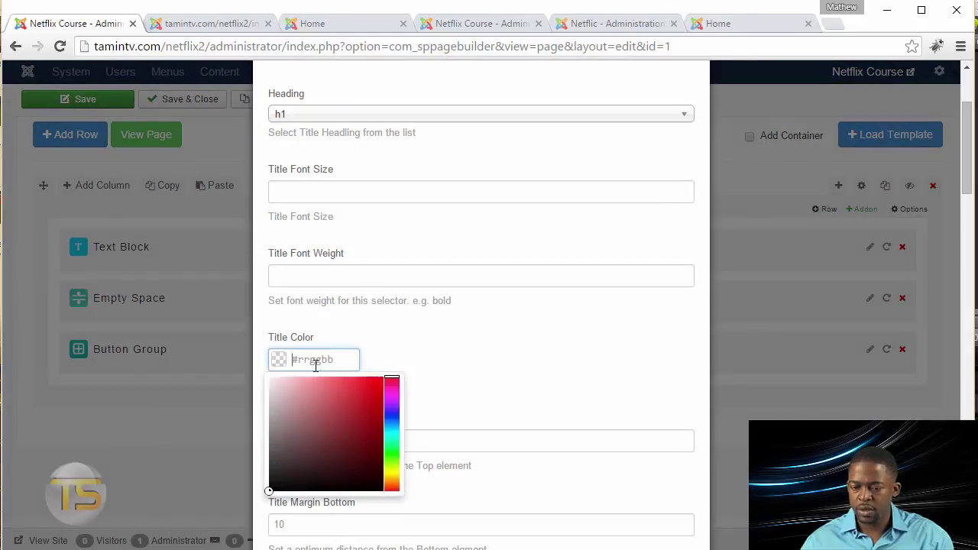
pyautogui.click(268, 484)
pyautogui.moveTo(265, 463); pyautogui.dragTo(246, 357)
pyautogui.scroll(-10, 572, 343)
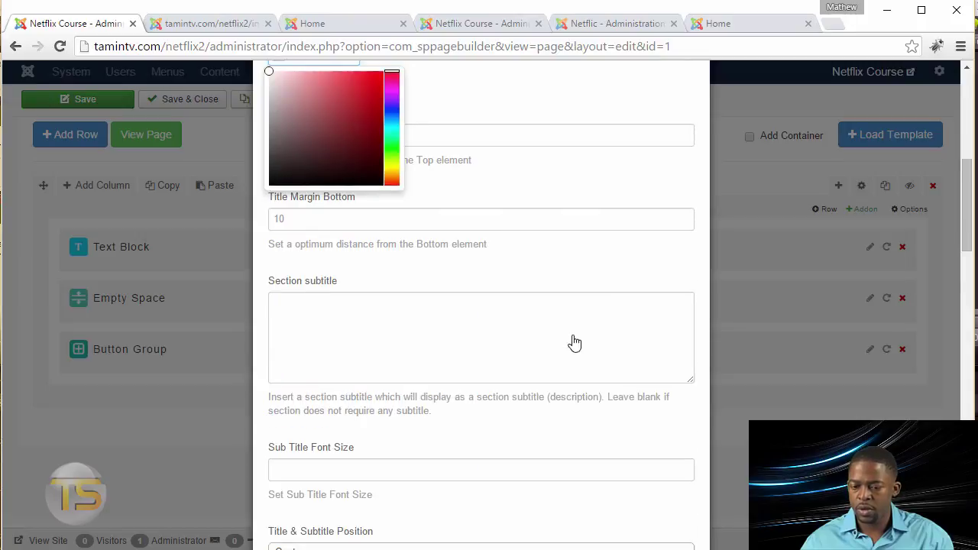
pyautogui.scroll(-2, 403, 388)
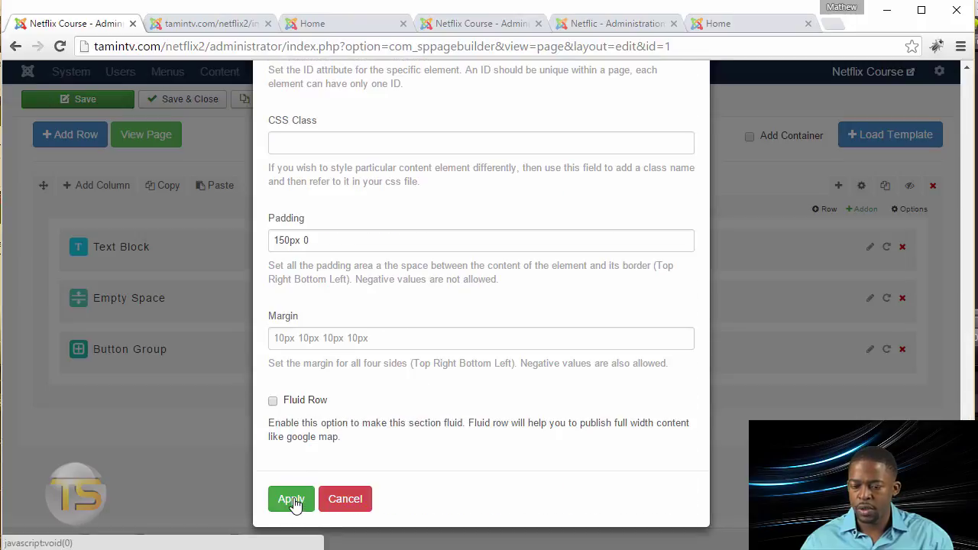
pyautogui.click(292, 499)
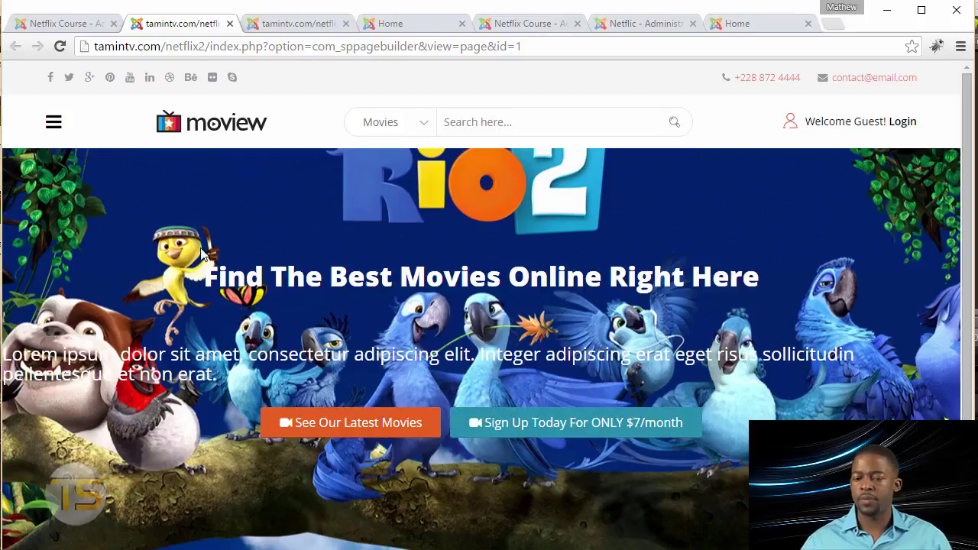
# Step: Open the Button Group settings and keep its content alignment at Center
pyautogui.click(40, 23)
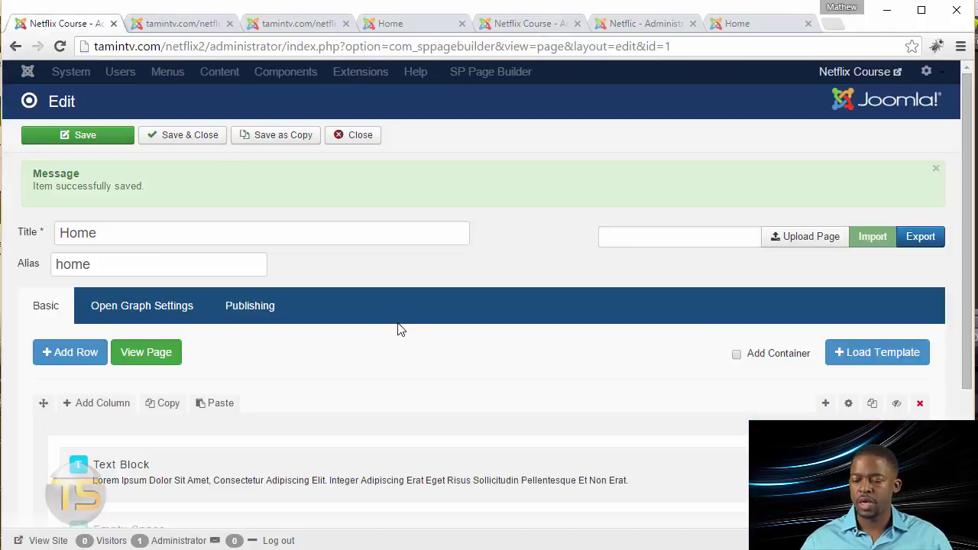
pyautogui.scroll(-3, 405, 336)
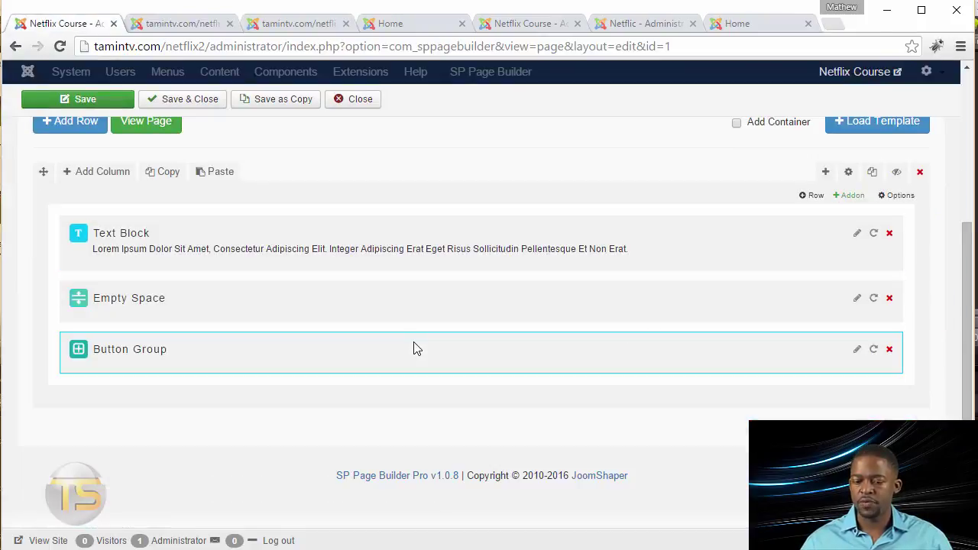
pyautogui.click(858, 349)
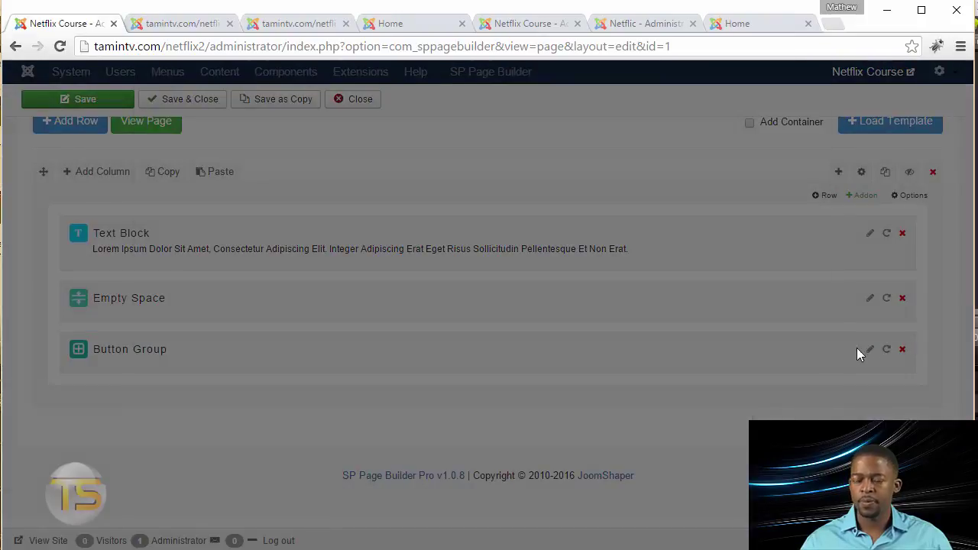
pyautogui.scroll(-2, 483, 337)
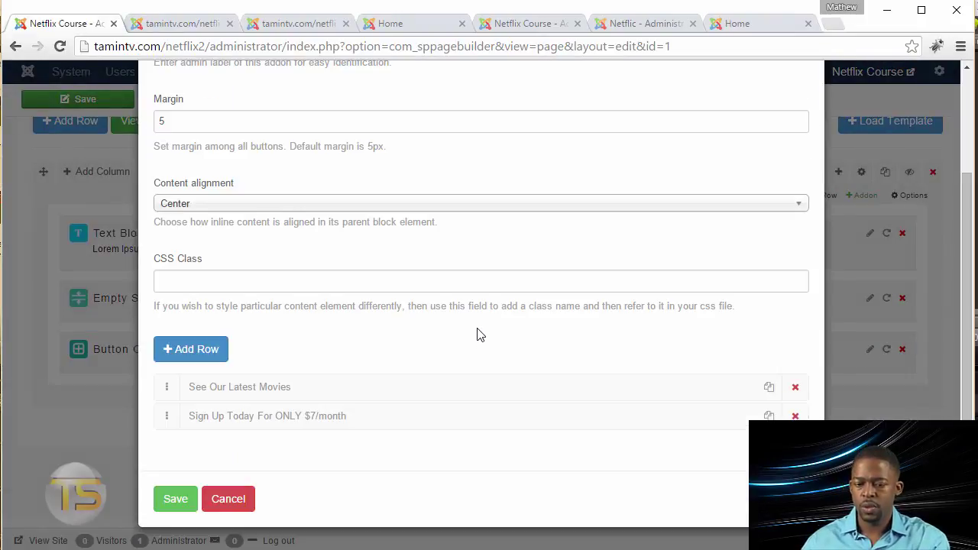
pyautogui.click(181, 208)
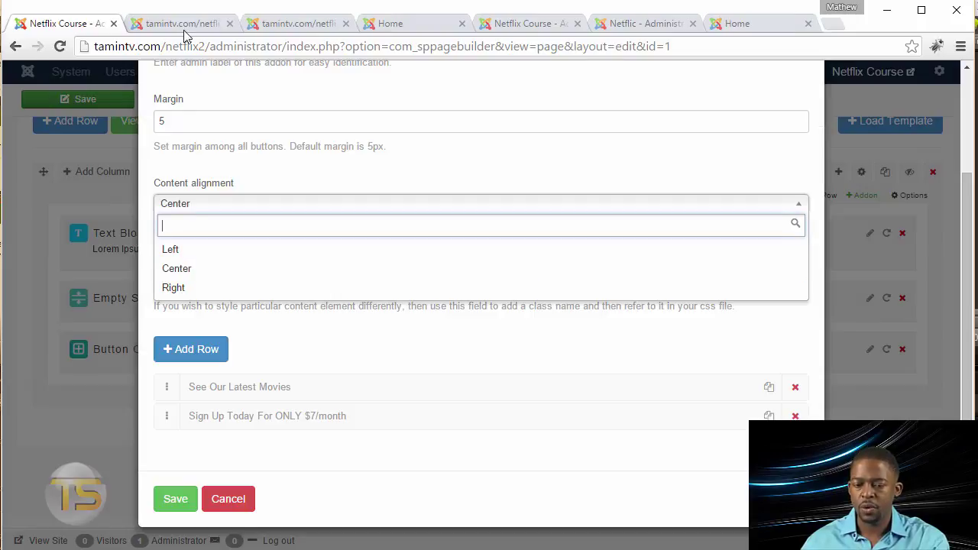
pyautogui.click(426, 150)
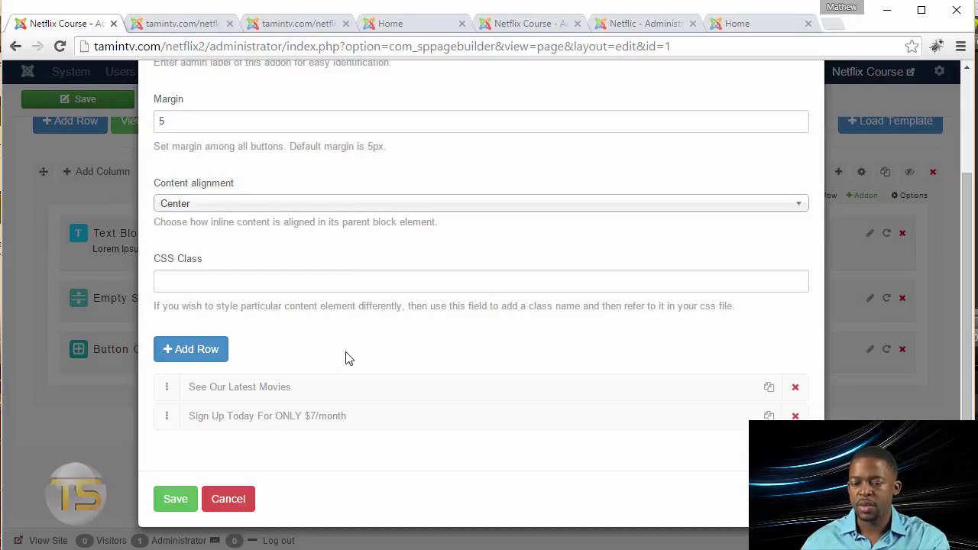
pyautogui.click(191, 24)
pyautogui.hotkey('ctrl', 'shift', 'Tab')
# Step: Set the Sign Up Today button's type to Warning
pyautogui.click(382, 416)
pyautogui.scroll(-6, 390, 434)
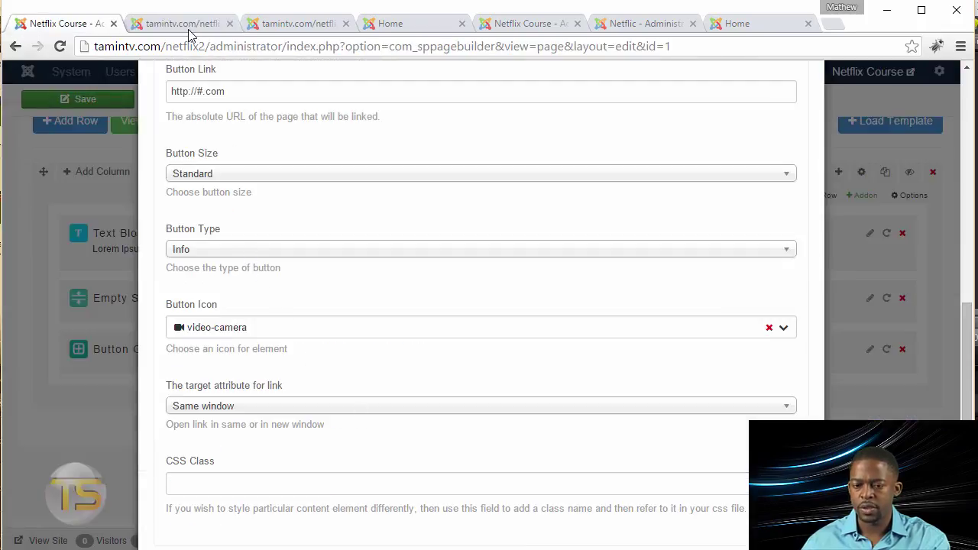
pyautogui.click(291, 249)
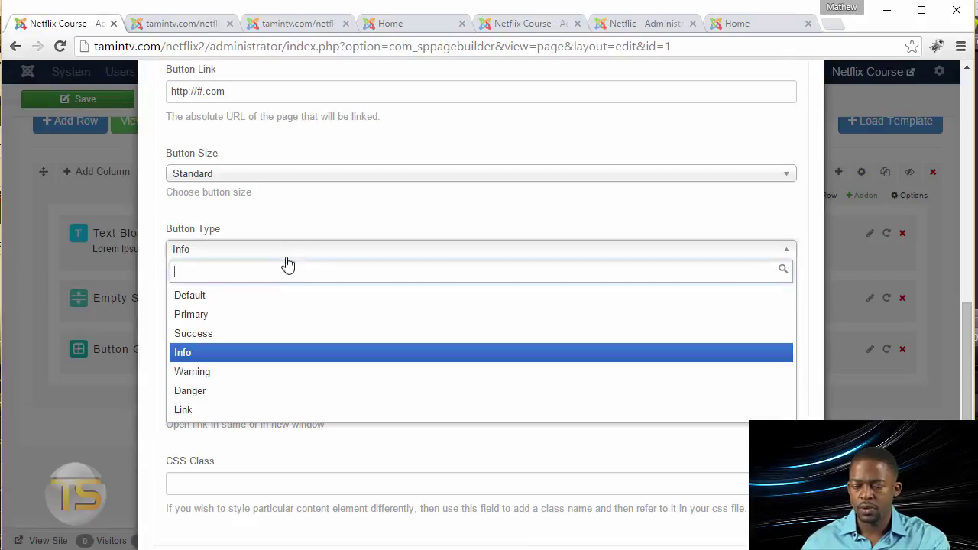
pyautogui.click(263, 371)
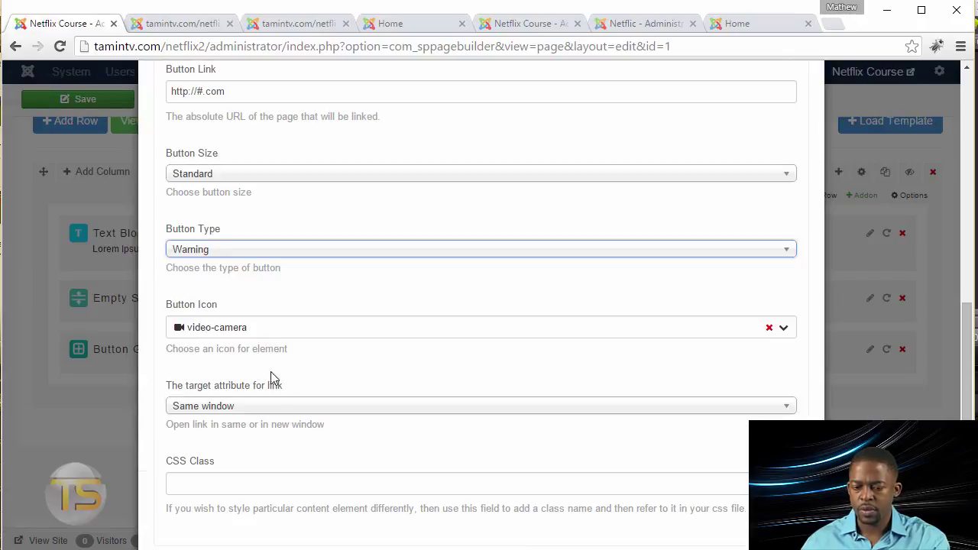
pyautogui.click(170, 24)
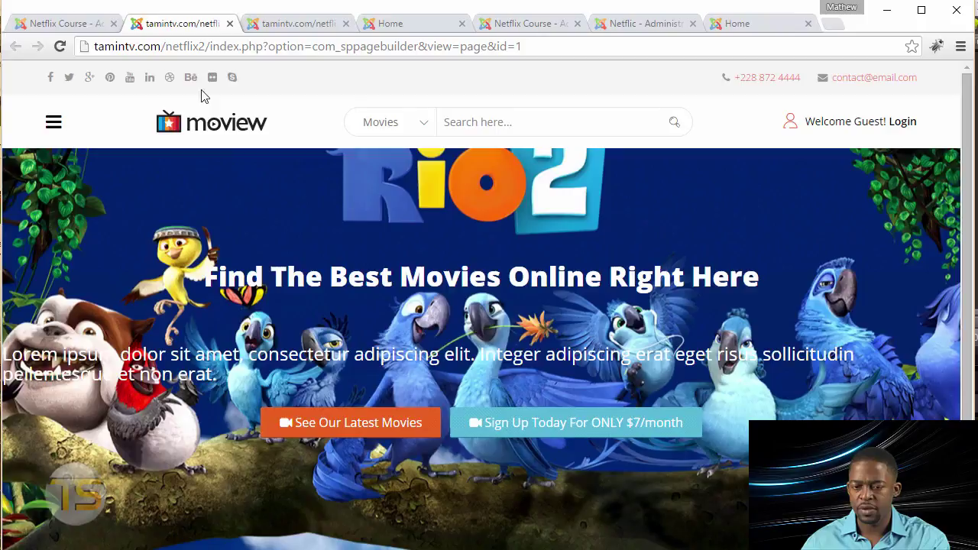
pyautogui.click(72, 24)
# Step: Give the Sign Up Today button the dollar icon and view the live site
pyautogui.scroll(-2, 236, 214)
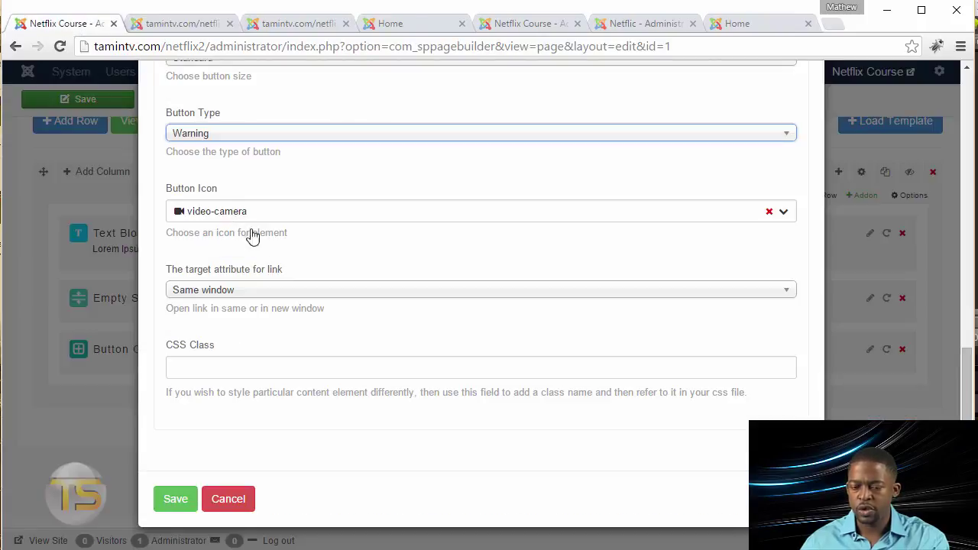
pyautogui.click(305, 215)
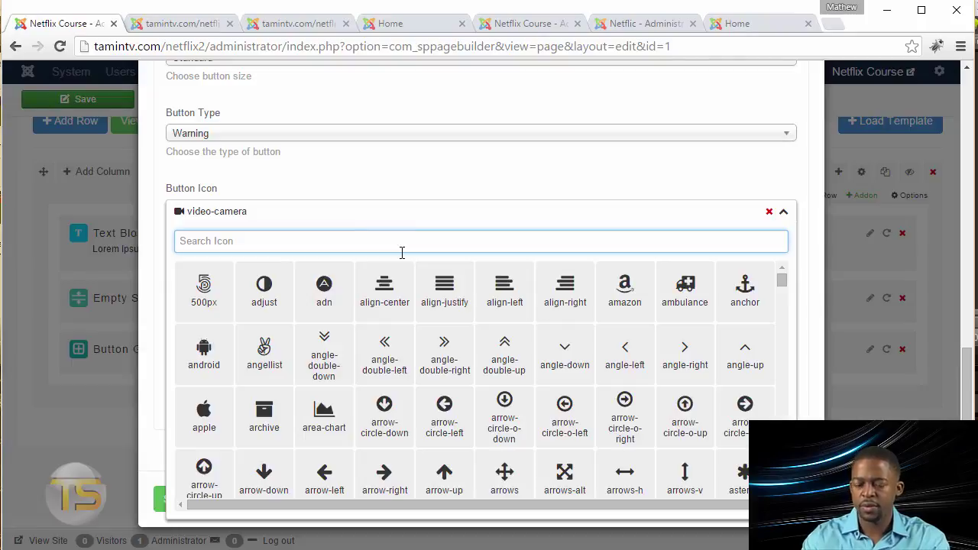
pyautogui.write('dol')
pyautogui.click(203, 289)
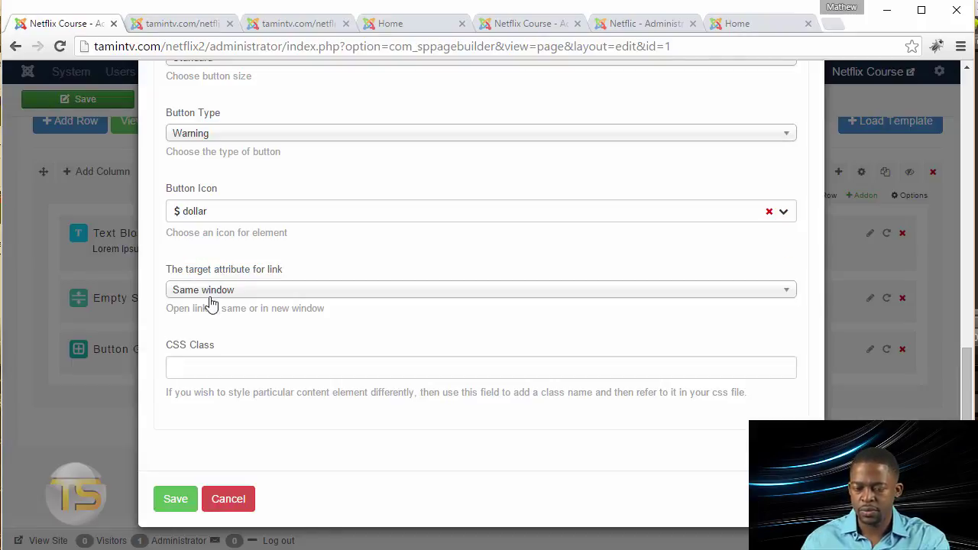
pyautogui.hotkey('ctrl', 'Tab')
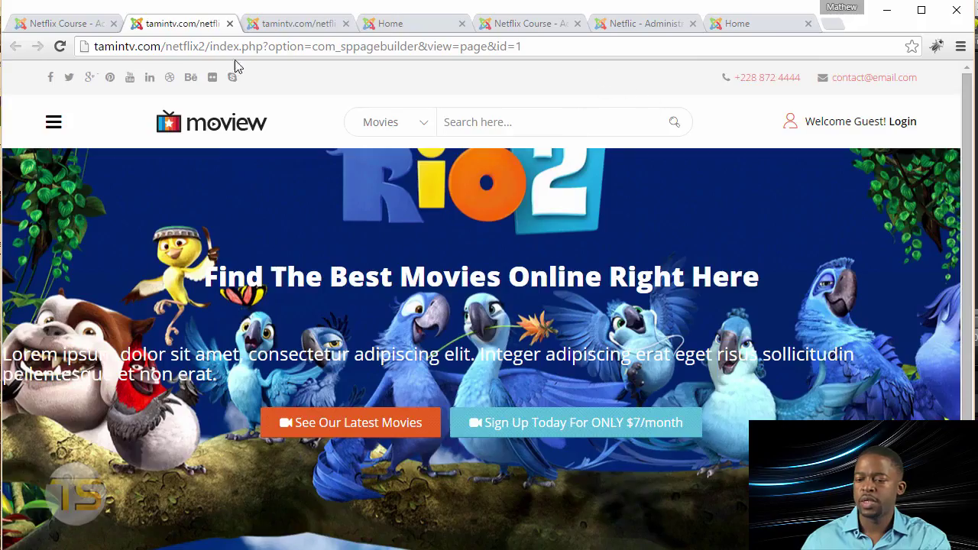
# Step: Reload the live home page and check the yellow sign-up button with its dollar icon
pyautogui.click(60, 46)
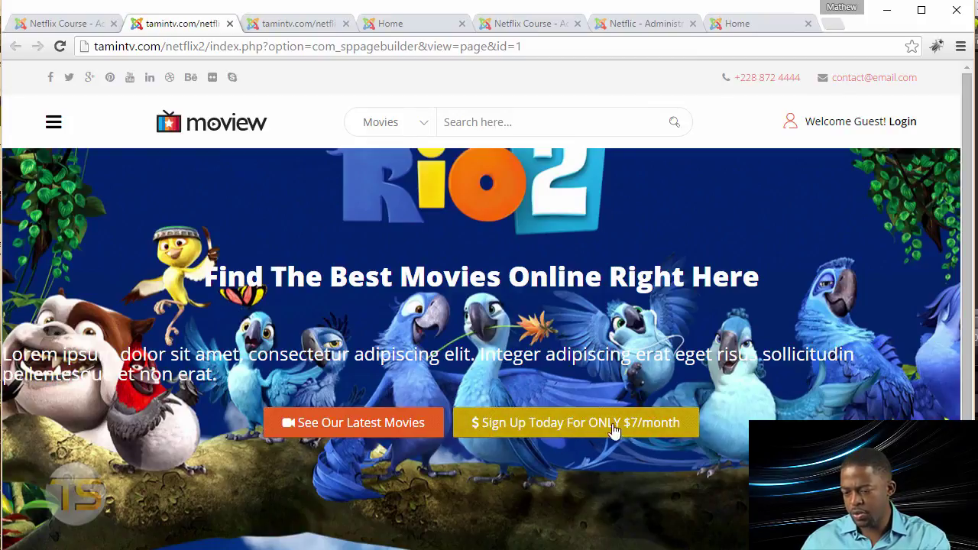
pyautogui.scroll(-1, 565, 412)
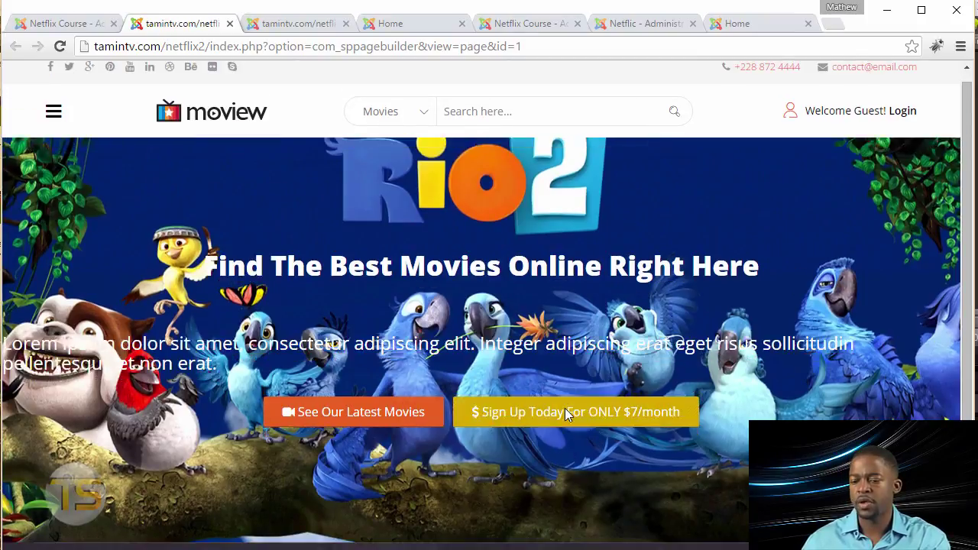
pyautogui.scroll(1, 565, 408)
pyautogui.scroll(-1, 560, 320)
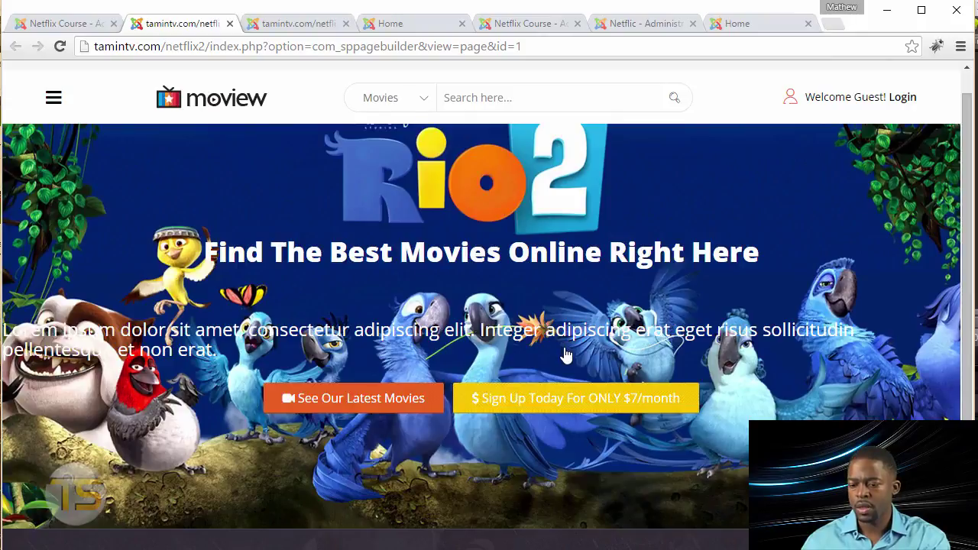
pyautogui.scroll(1, 568, 354)
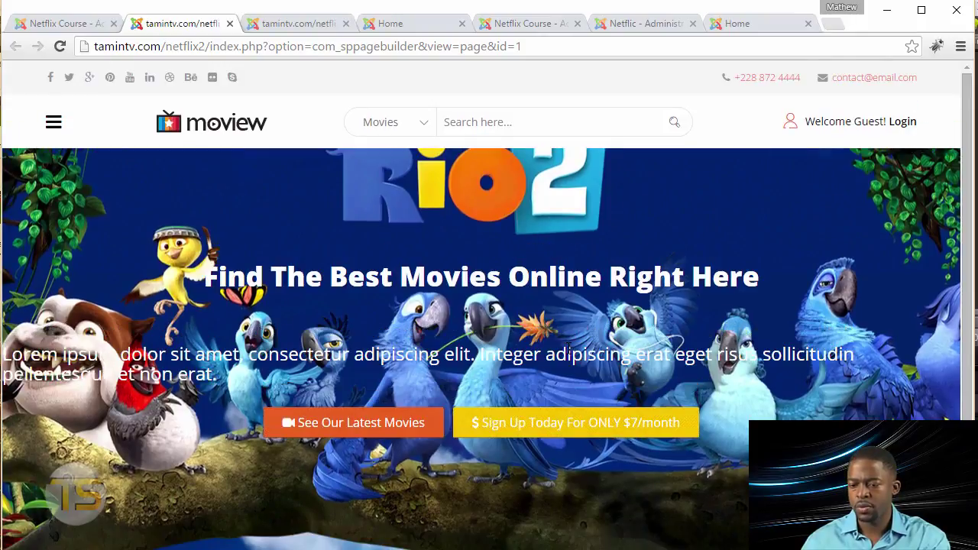
pyautogui.scroll(-1, 570, 355)
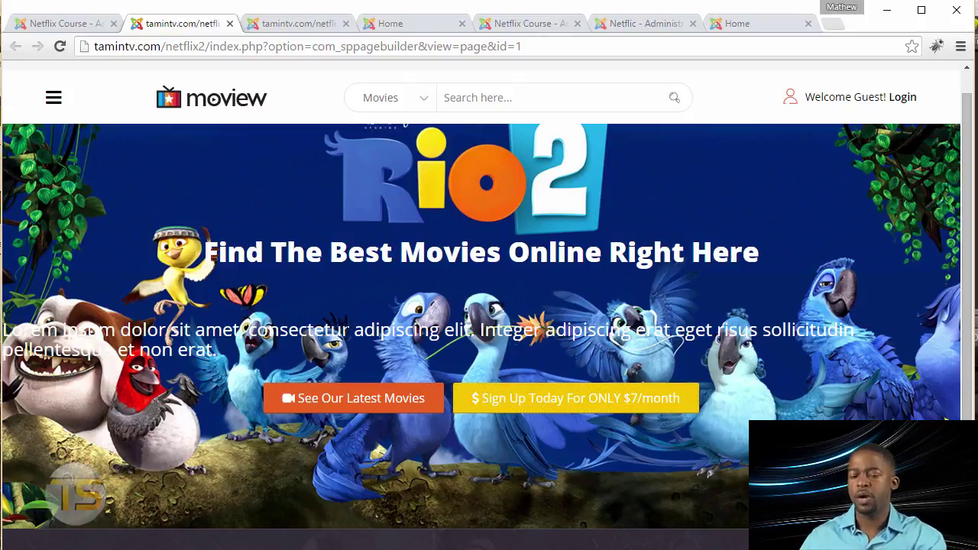
# Step: Back in the page builder, insert an empty row beneath the banner row
pyautogui.click(61, 25)
pyautogui.scroll(-3, 490, 375)
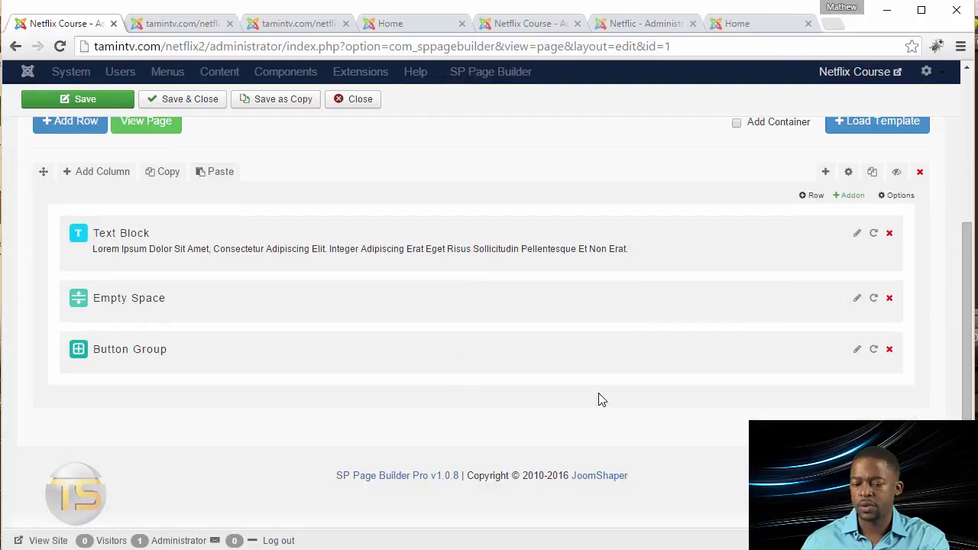
pyautogui.click(825, 172)
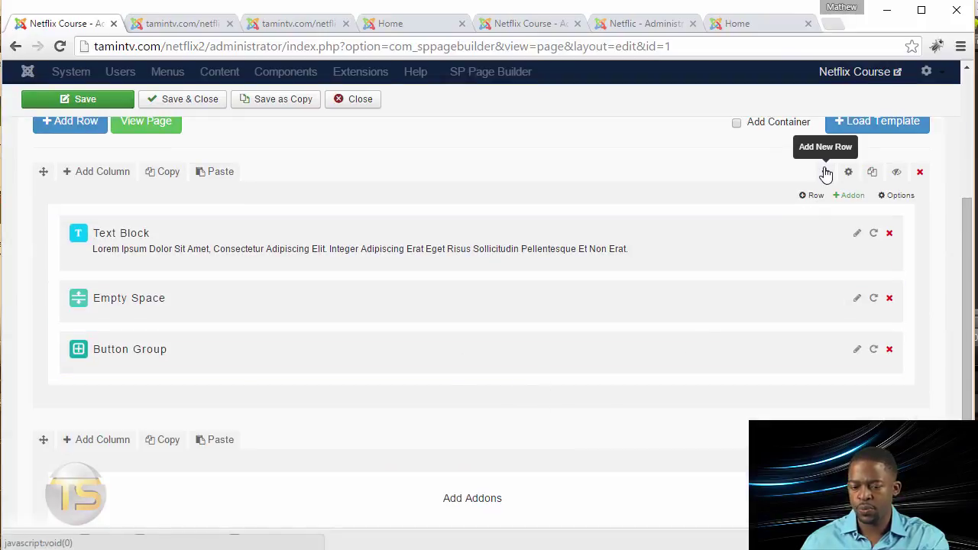
pyautogui.scroll(-2, 498, 291)
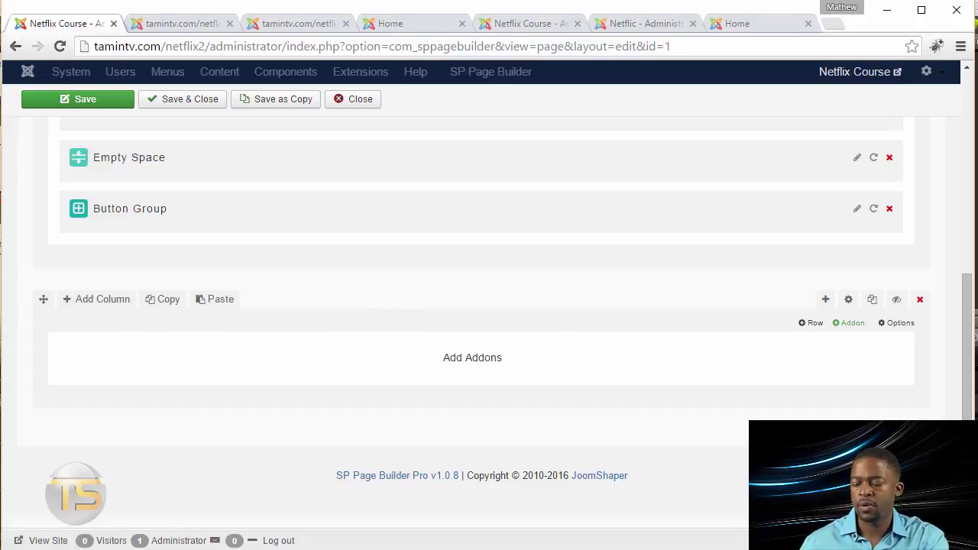
# Step: Add a Feature Box to the new row titled 'Save Mon' with the adn icon
pyautogui.click(836, 327)
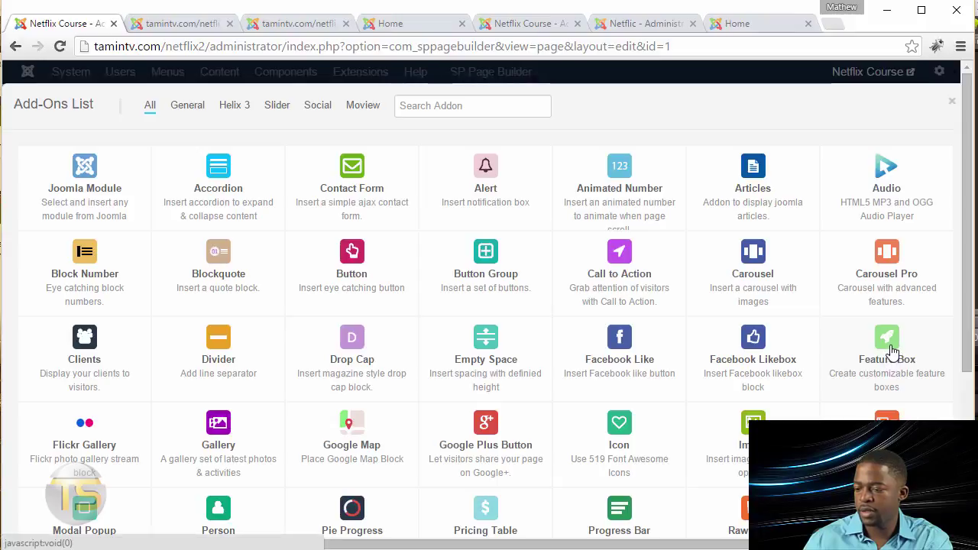
pyautogui.click(887, 348)
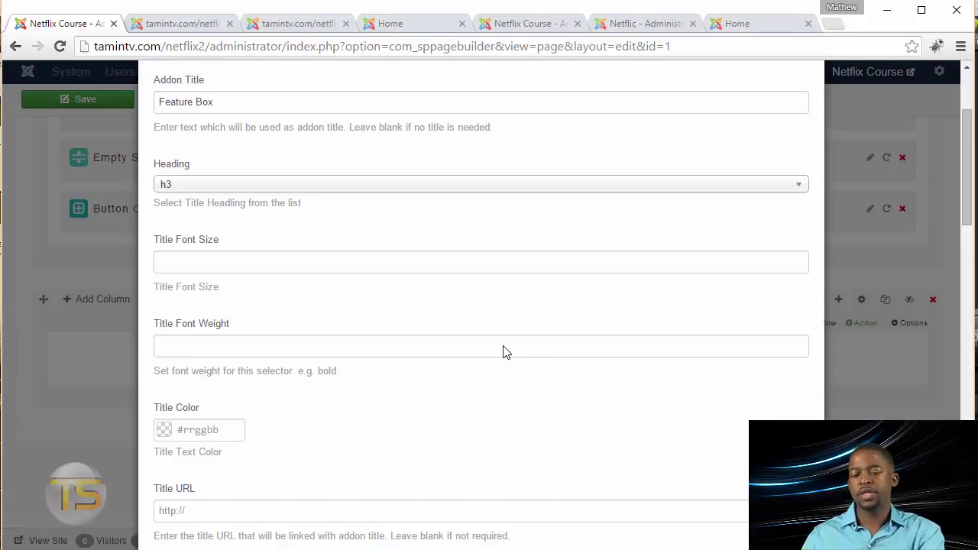
pyautogui.tripleClick(259, 106)
pyautogui.write('S')
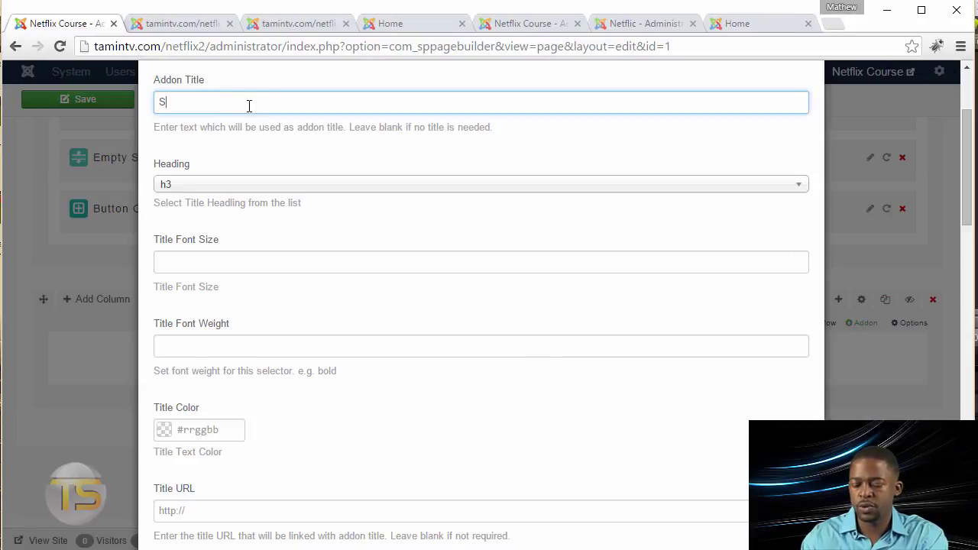
pyautogui.write('ave Money Today')
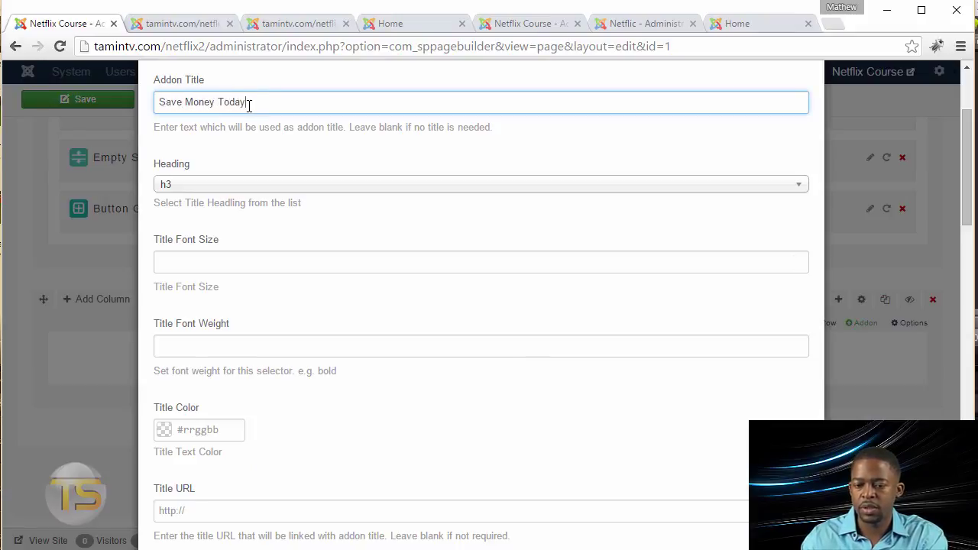
pyautogui.scroll(-4, 370, 336)
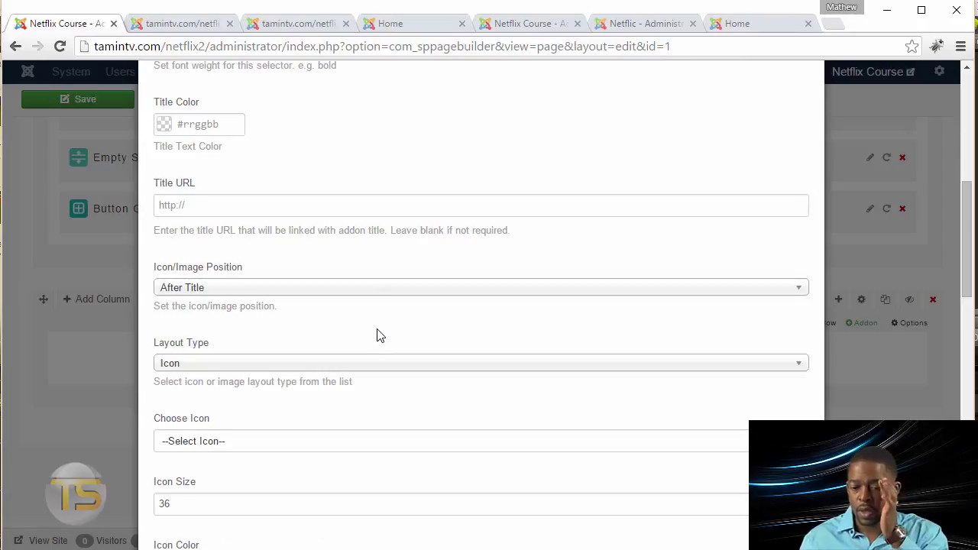
pyautogui.scroll(-2, 380, 336)
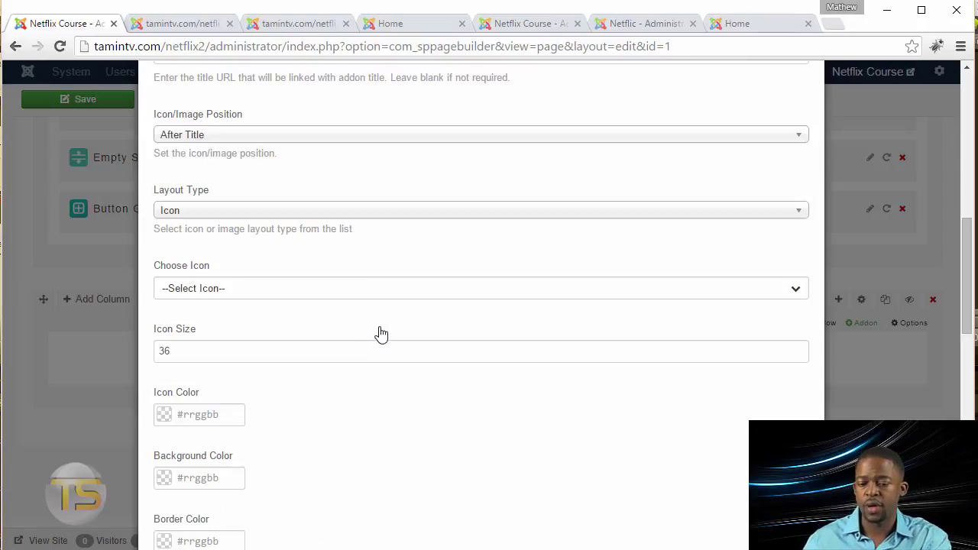
pyautogui.click(244, 295)
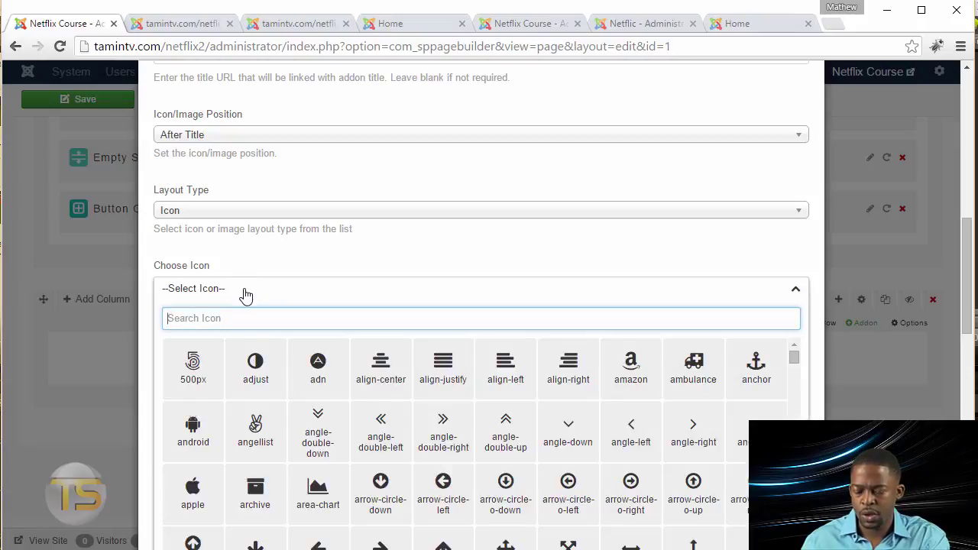
pyautogui.click(327, 371)
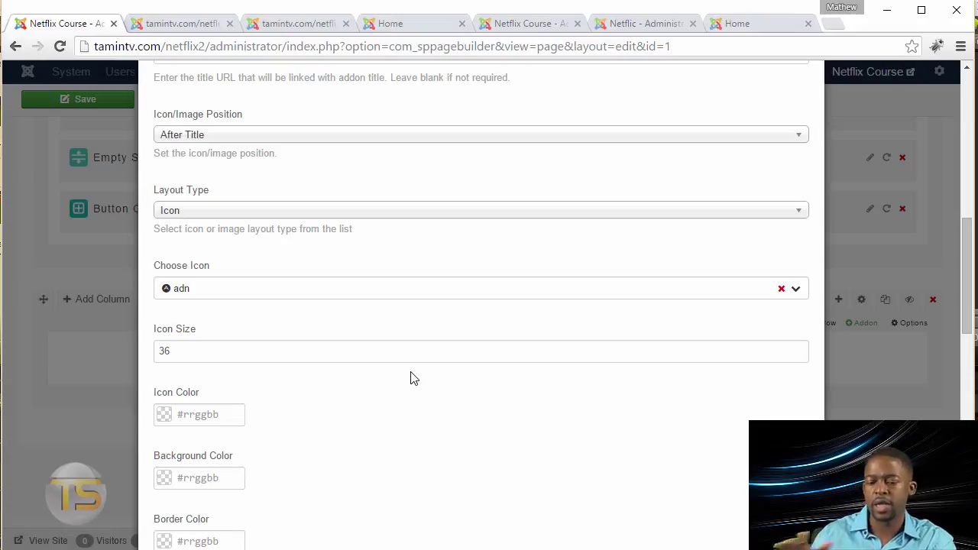
# Step: Delete the second sentence from the Feature Box content and save the addon
pyautogui.scroll(-2, 342, 391)
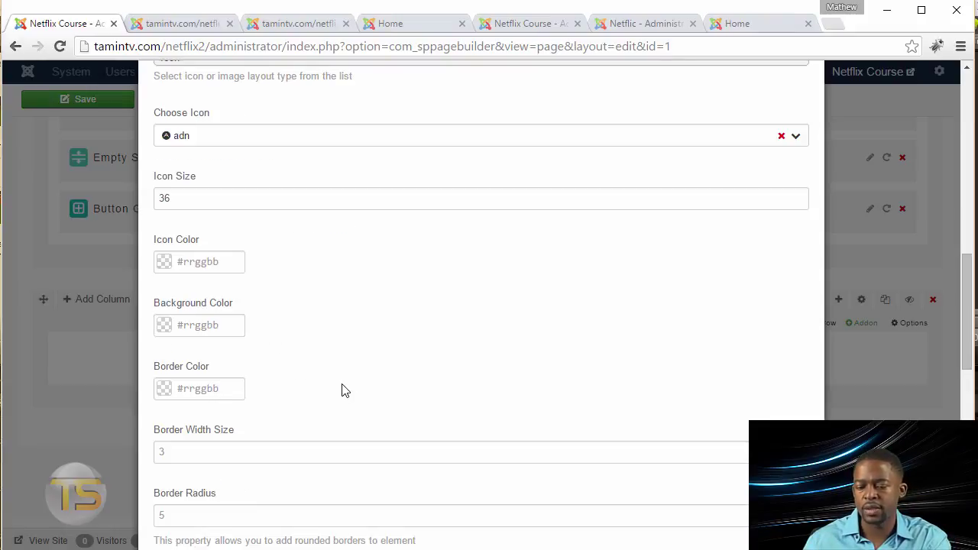
pyautogui.scroll(-4, 306, 360)
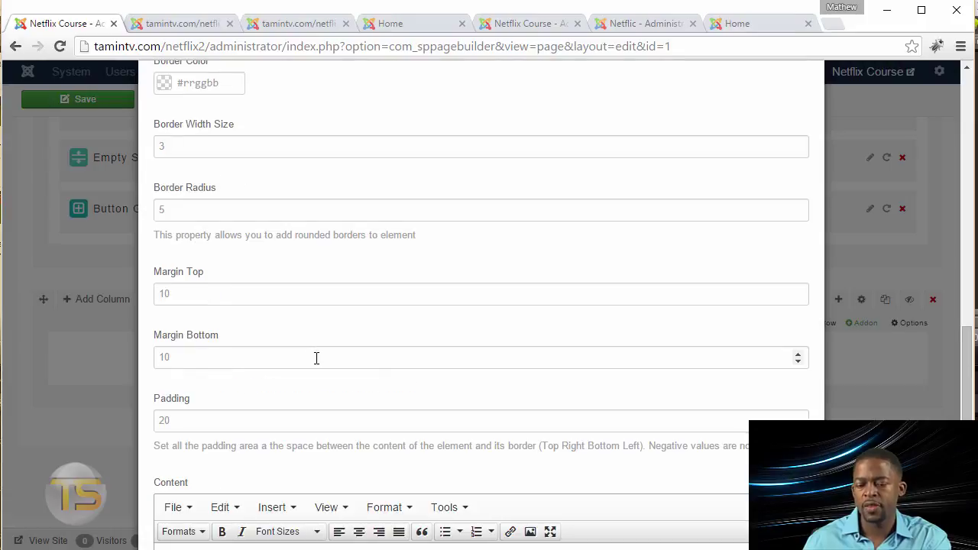
pyautogui.scroll(-4, 321, 367)
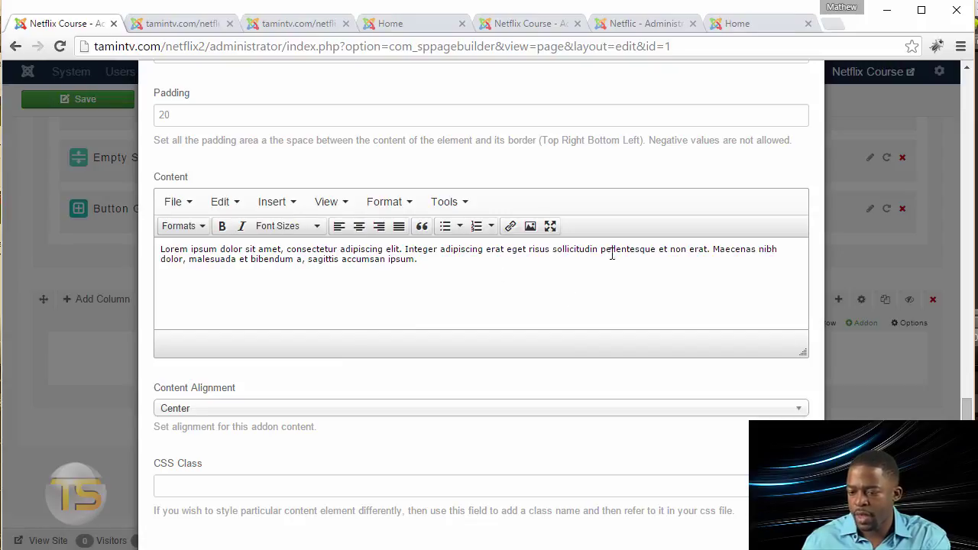
pyautogui.keyDown('shift'); pyautogui.click(719, 270); pyautogui.keyUp('shift')
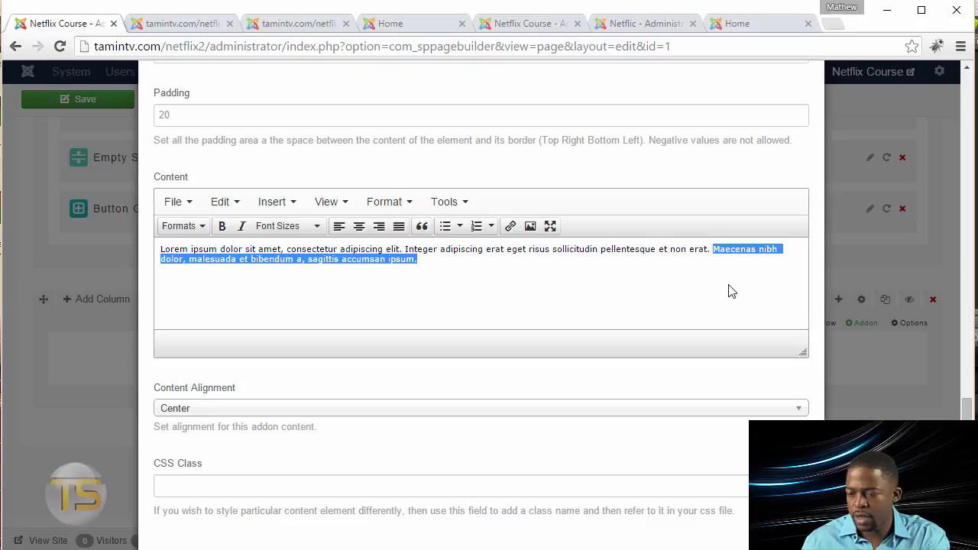
pyautogui.press('Delete')
pyautogui.scroll(-2, 635, 352)
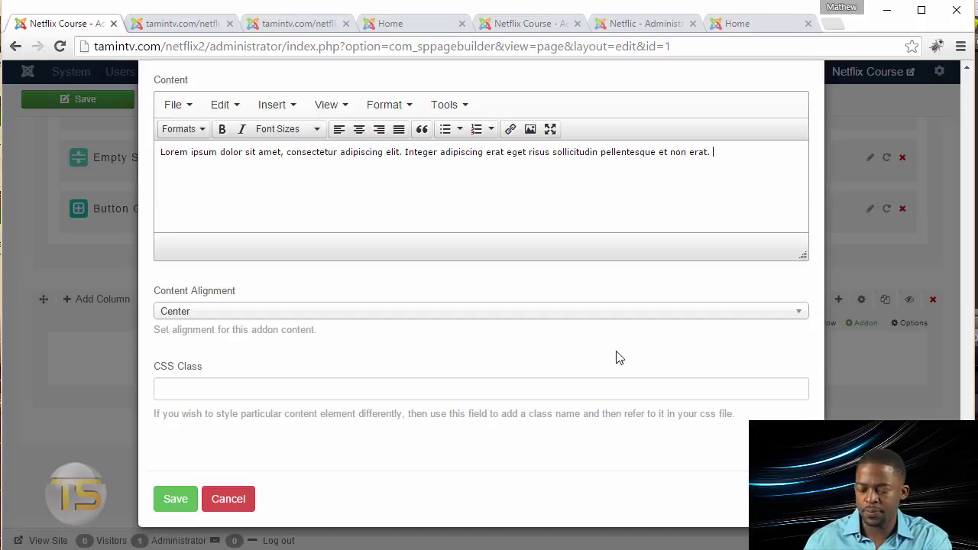
pyautogui.click(176, 503)
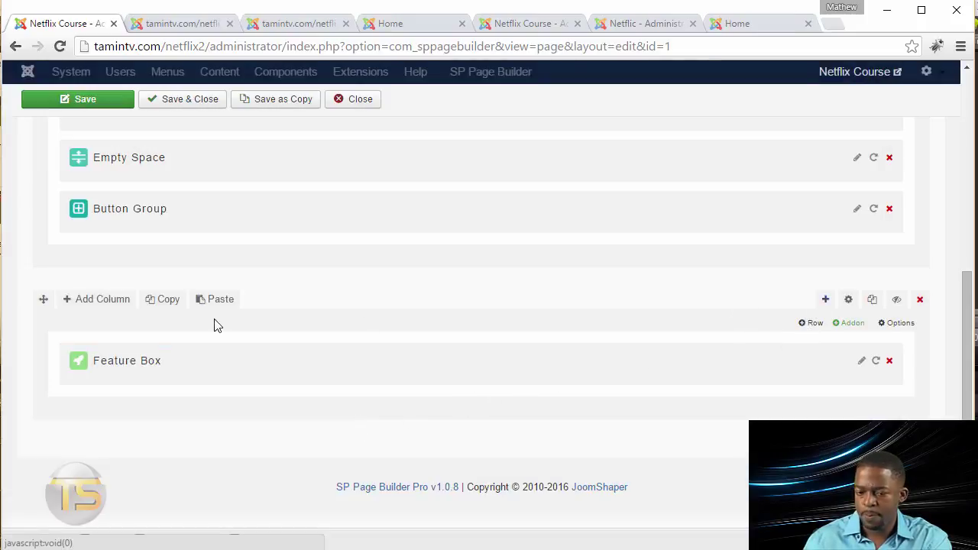
# Step: Split the lower row into three equal columns
pyautogui.click(78, 302)
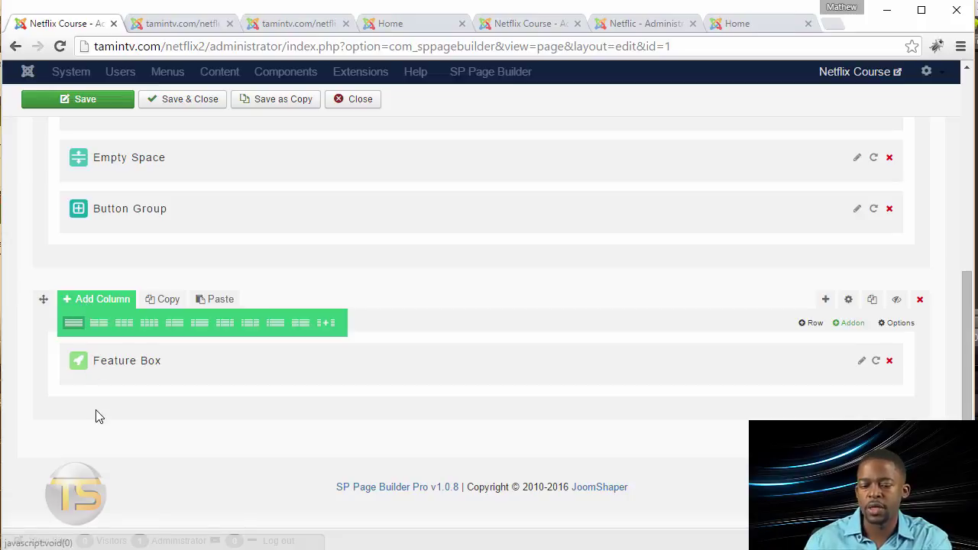
pyautogui.click(96, 305)
pyautogui.click(80, 304)
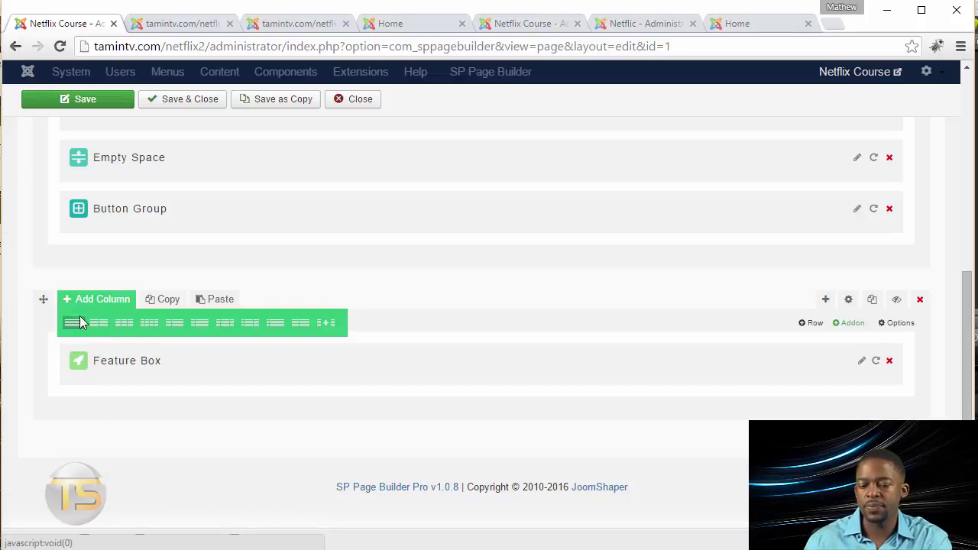
pyautogui.click(125, 324)
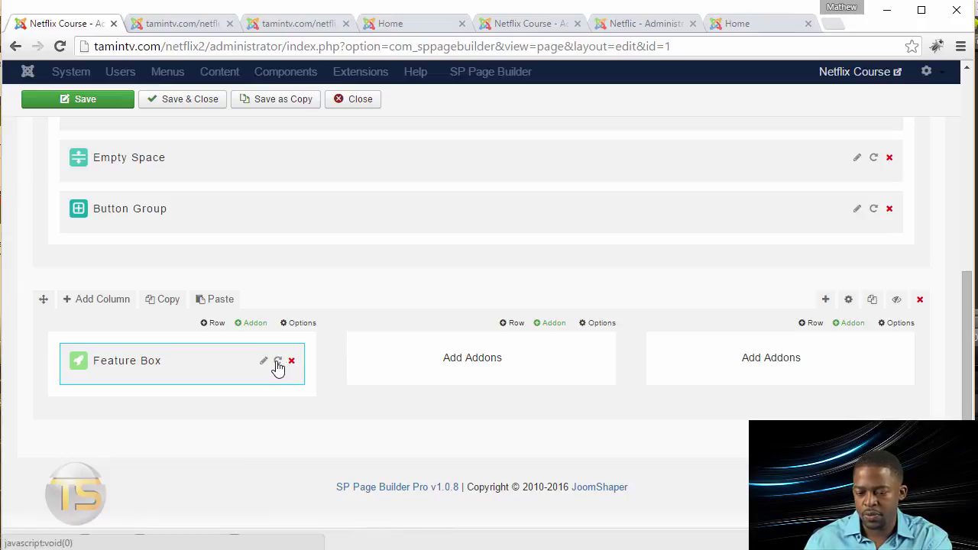
# Step: Duplicate the Feature Box twice and move the copies into the middle and right columns
pyautogui.click(278, 364)
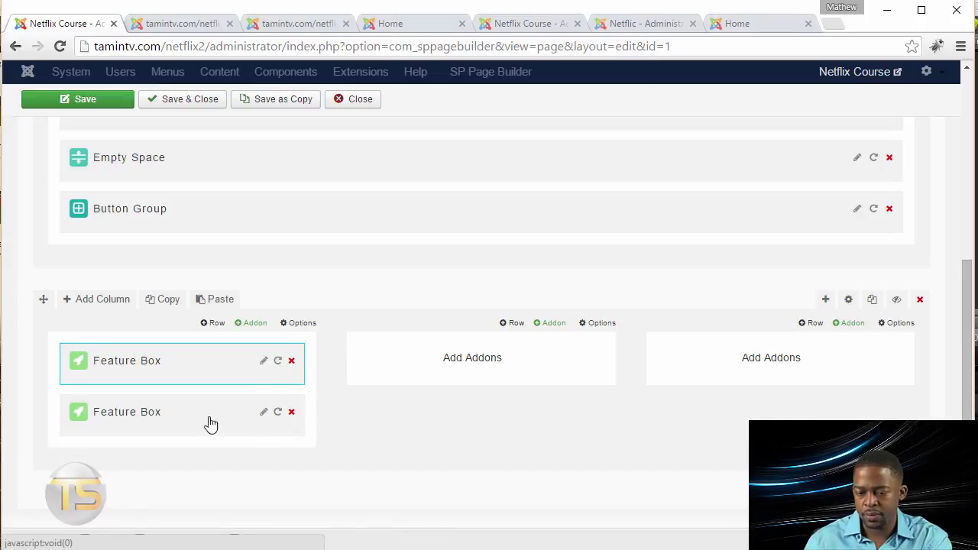
pyautogui.moveTo(188, 414); pyautogui.dragTo(552, 354)
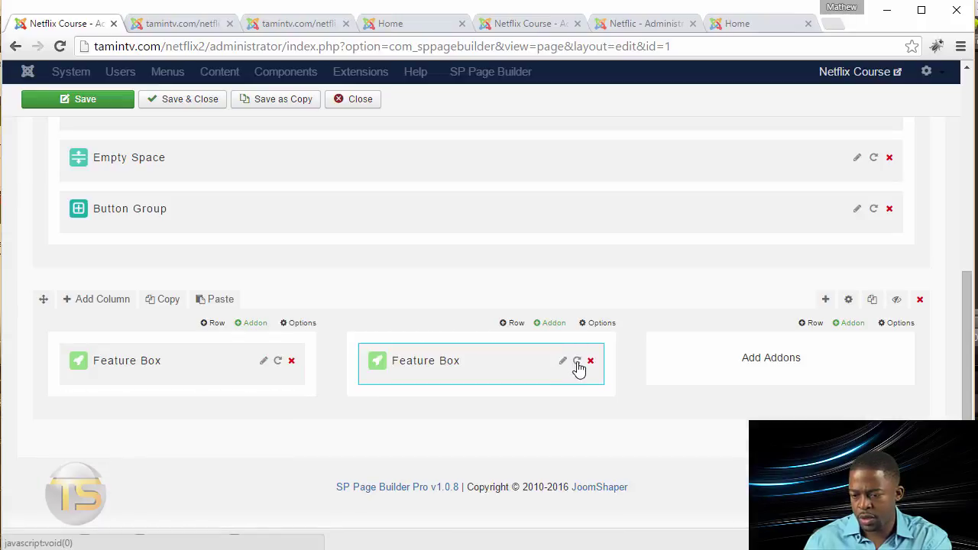
pyautogui.click(578, 364)
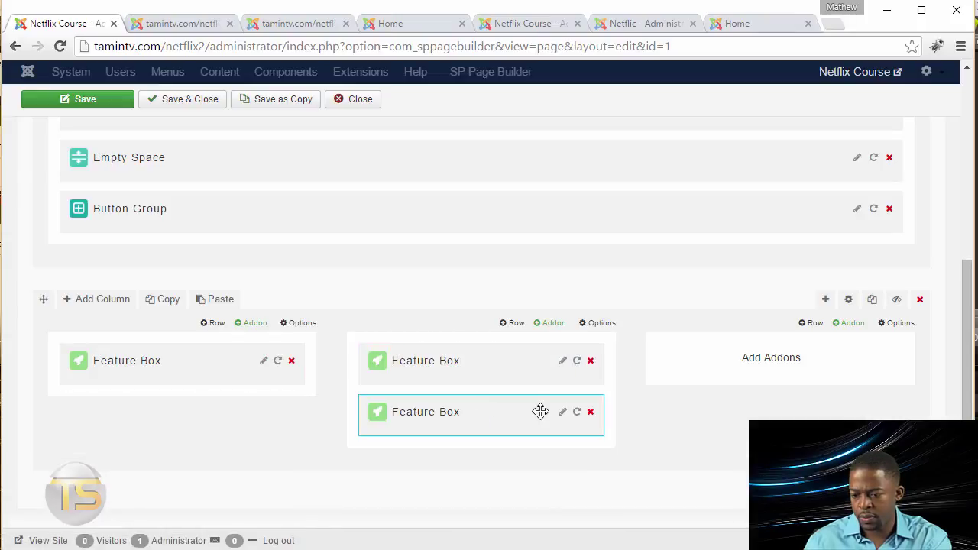
pyautogui.moveTo(772, 355); pyautogui.dragTo(823, 353)
# Step: Save the page and preview the three Feature Box columns on the live site
pyautogui.scroll(2, 967, 291)
pyautogui.scroll(2, 967, 291)
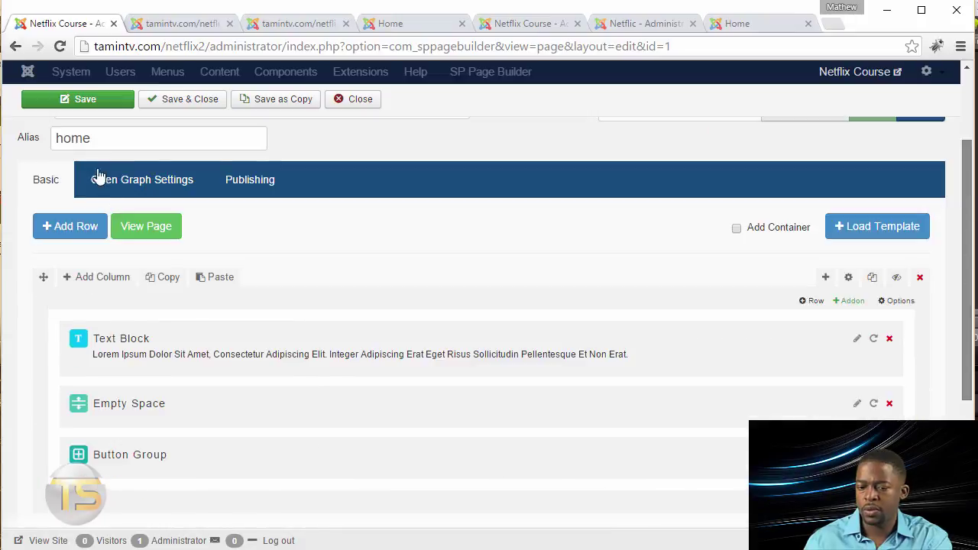
pyautogui.click(82, 103)
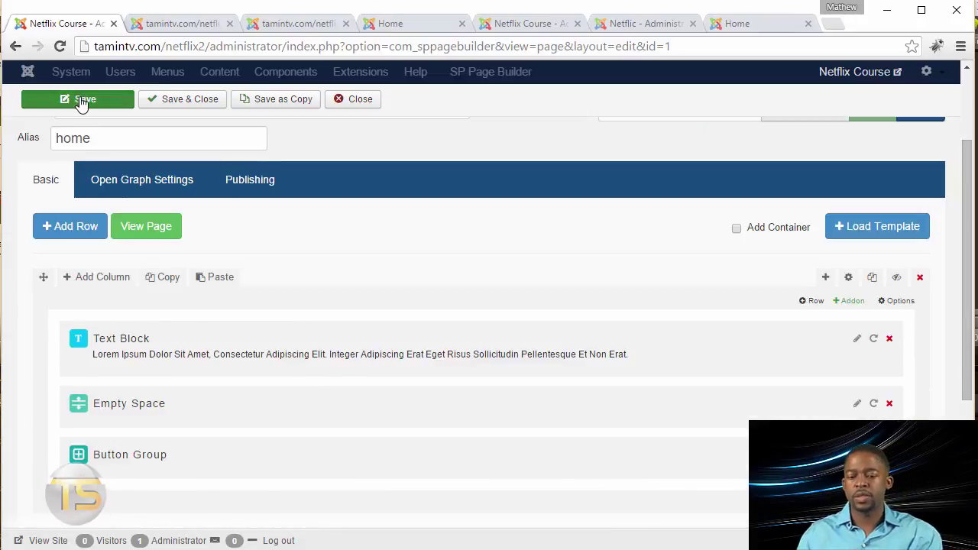
pyautogui.hotkey('ctrl', 'Tab')
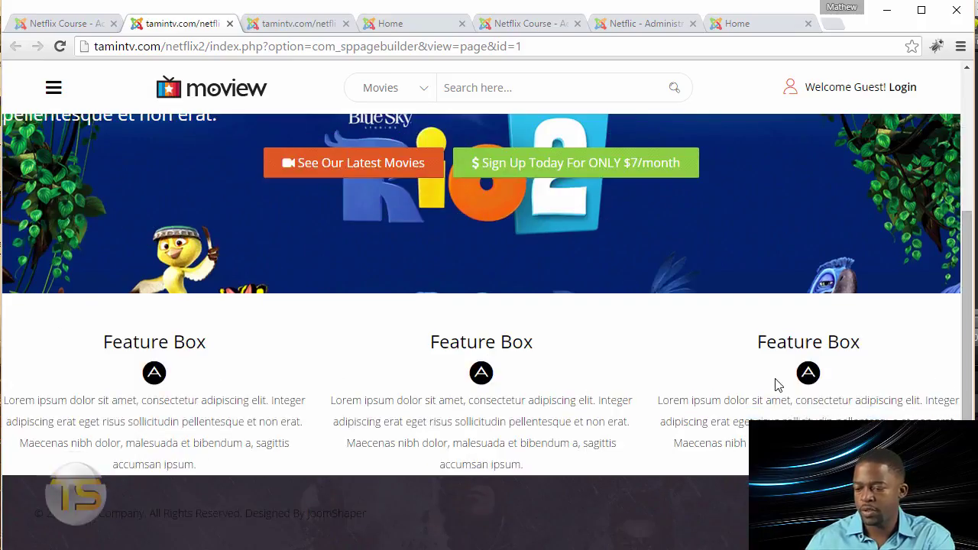
pyautogui.hotkey('ctrl', 'shift', 'Tab')
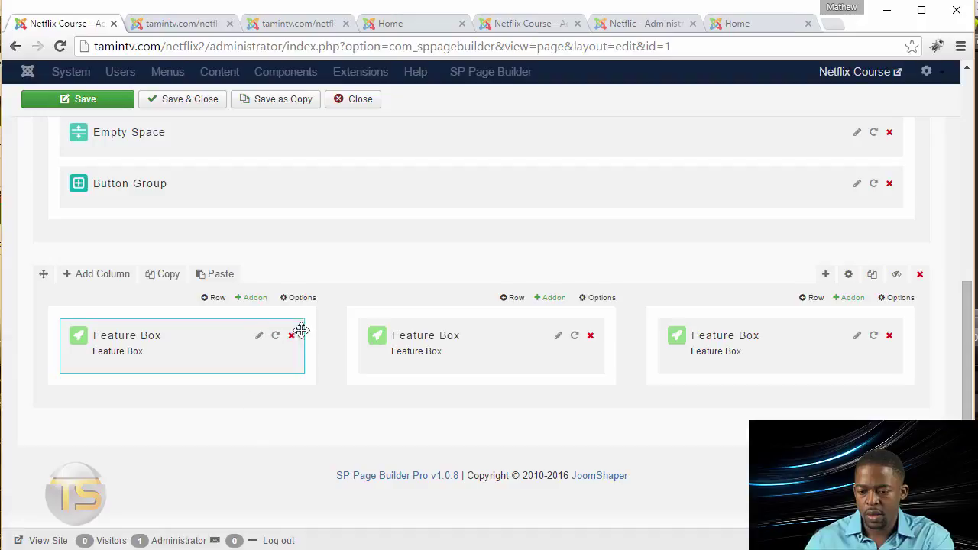
# Step: Change a Feature Box's title to 'Watch From Anywhere' and save its settings
pyautogui.click(261, 340)
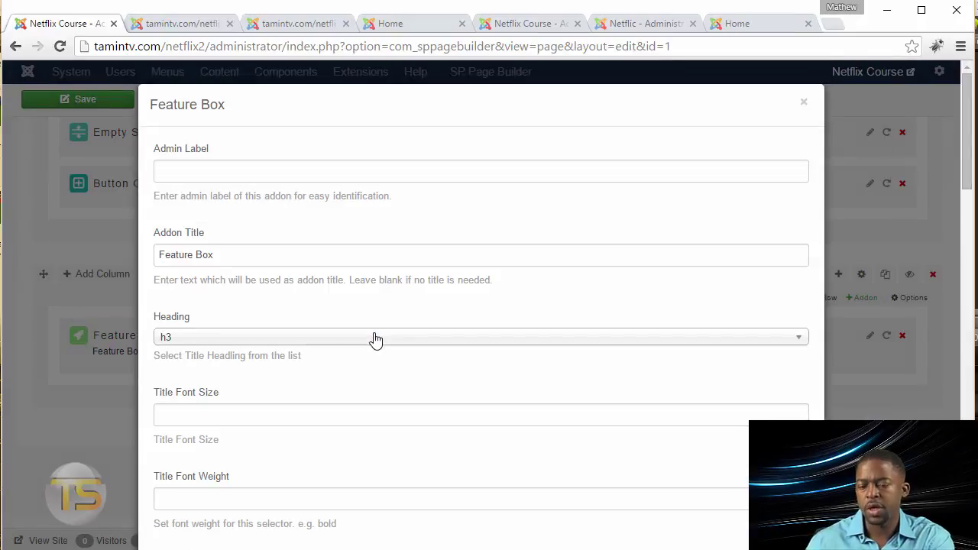
pyautogui.tripleClick(162, 250)
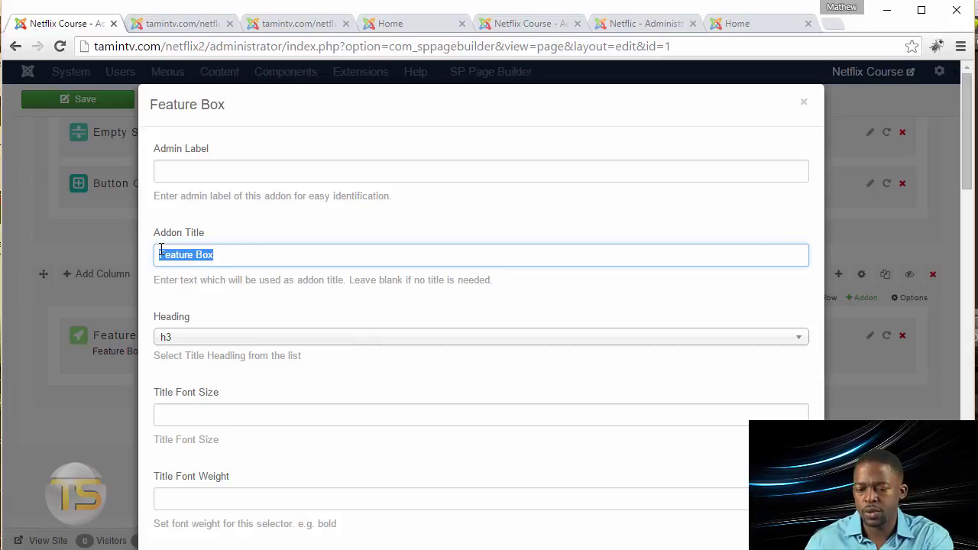
pyautogui.write('Save Money Tody')
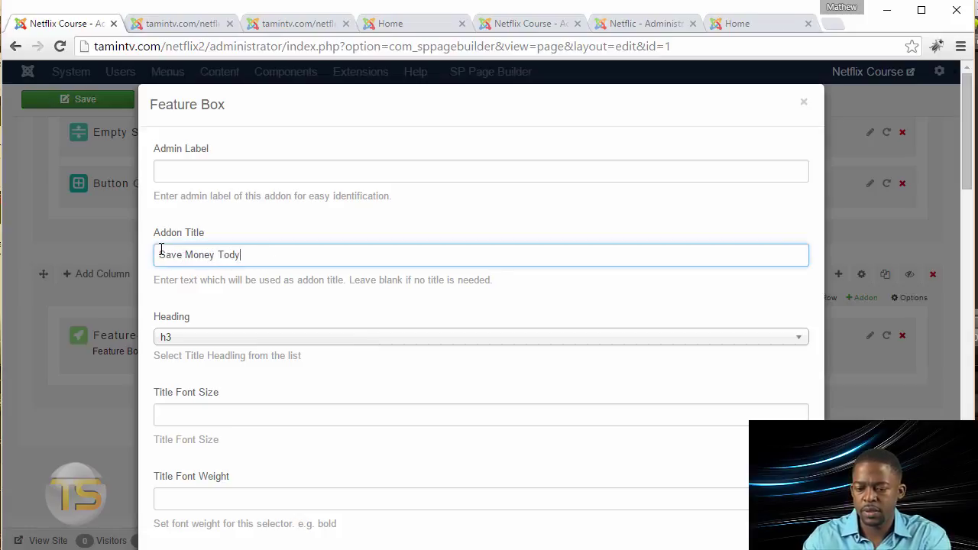
pyautogui.scroll(-15, 214, 397)
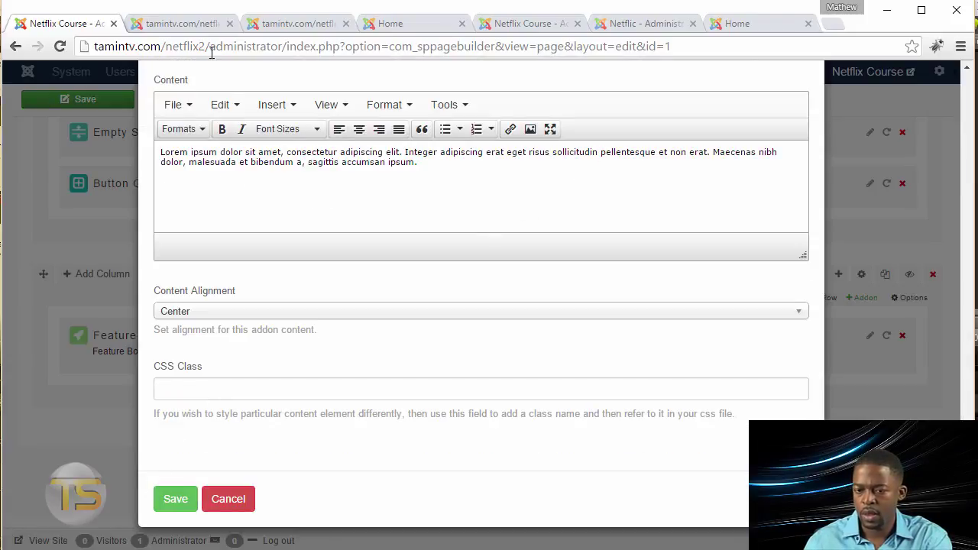
pyautogui.click(187, 24)
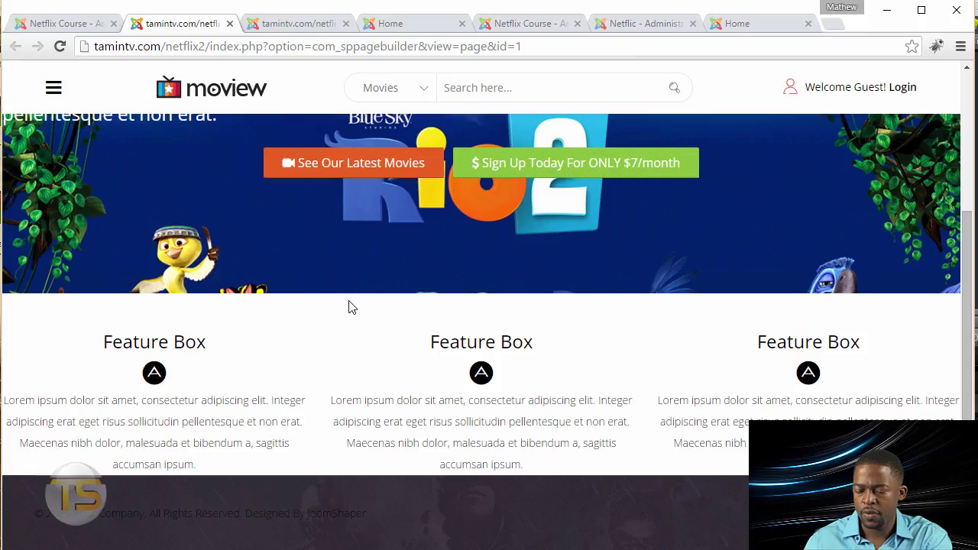
pyautogui.click(66, 24)
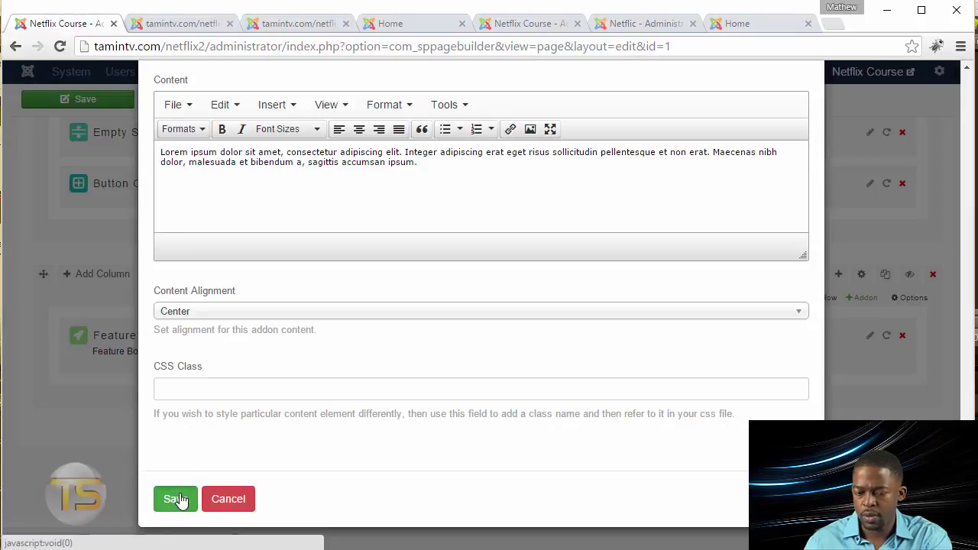
pyautogui.scroll(10, 251, 255)
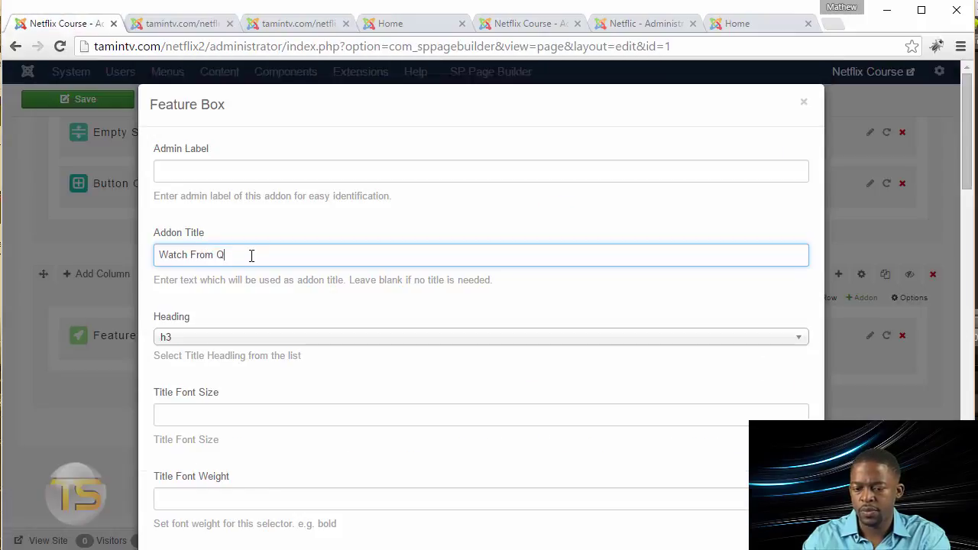
pyautogui.press('BackSpace')
pyautogui.press('BackSpace')
pyautogui.press('BackSpace')
pyautogui.write('Anywher')
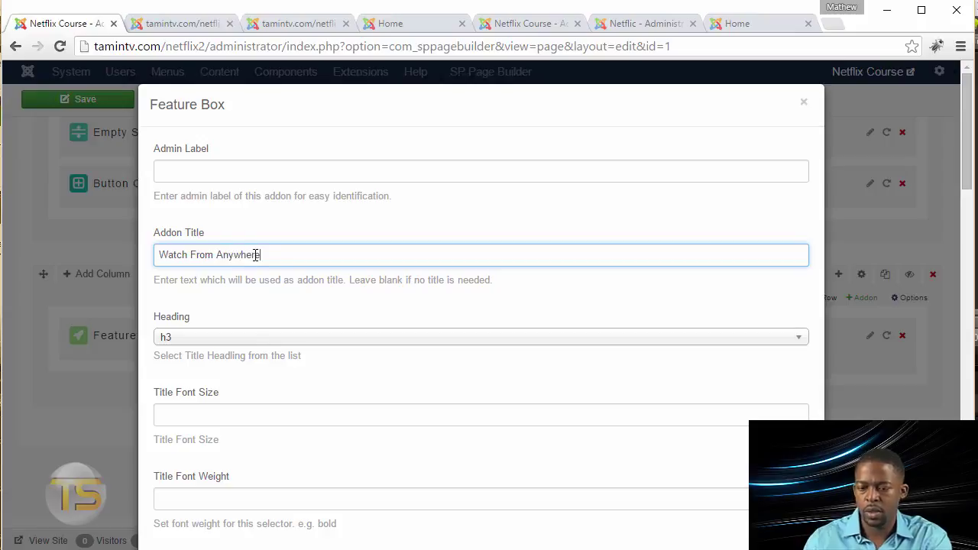
pyautogui.scroll(-15, 291, 487)
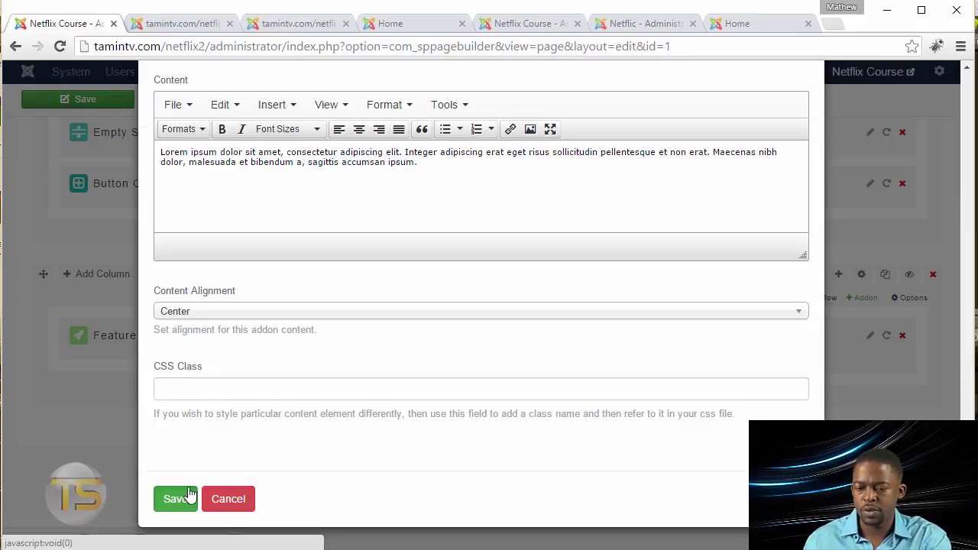
pyautogui.click(96, 103)
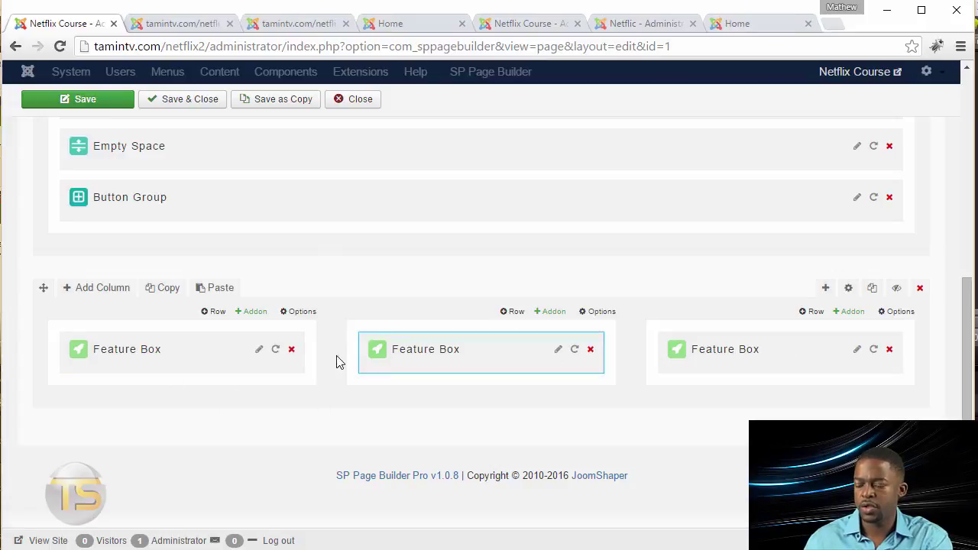
# Step: Save the page and scroll the live Home page through the Rio 2 hero and feature boxes
pyautogui.click(90, 107)
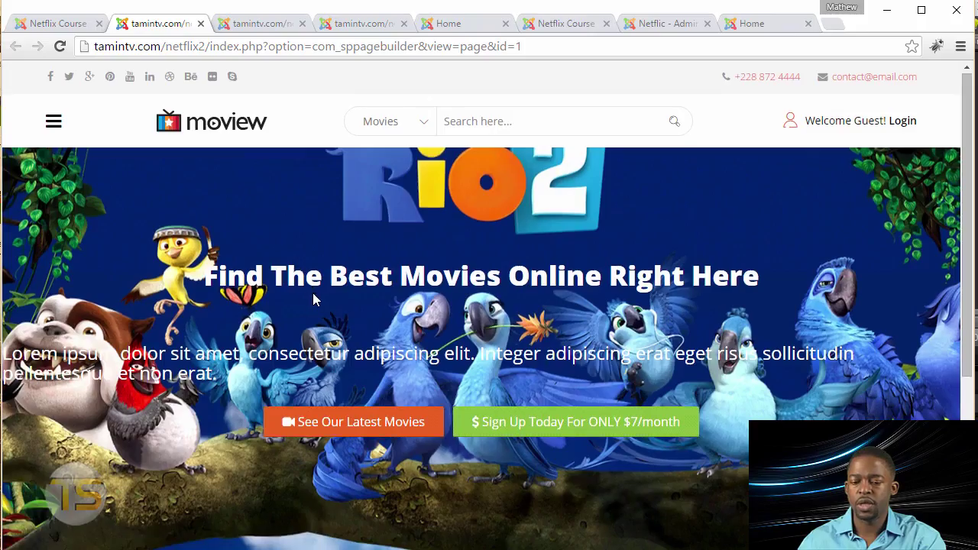
pyautogui.scroll(-3, 313, 298)
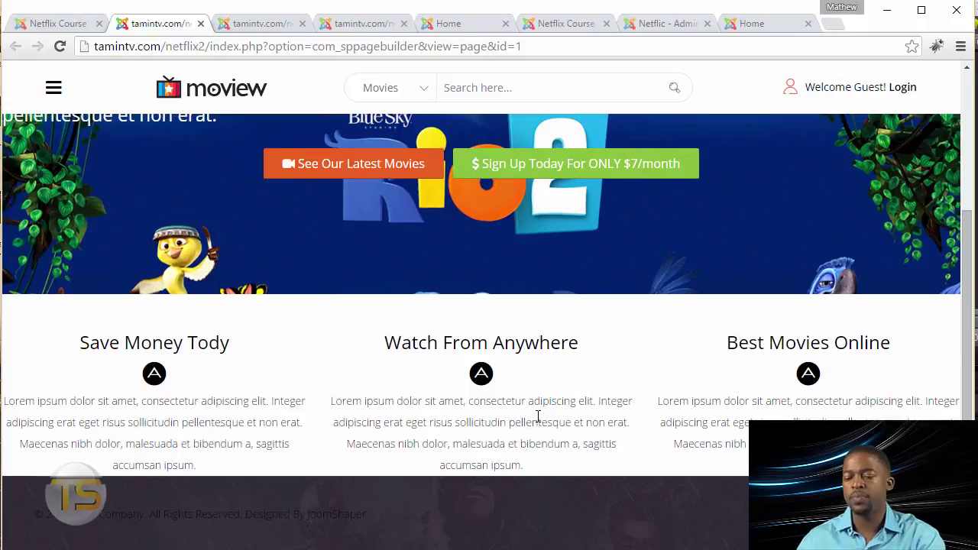
pyautogui.scroll(4, 539, 416)
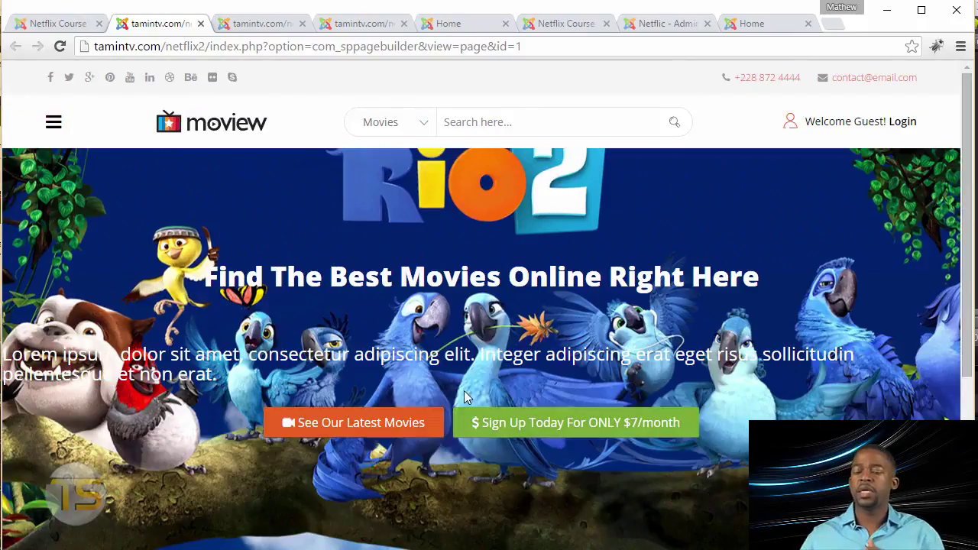
pyautogui.scroll(-4, 463, 397)
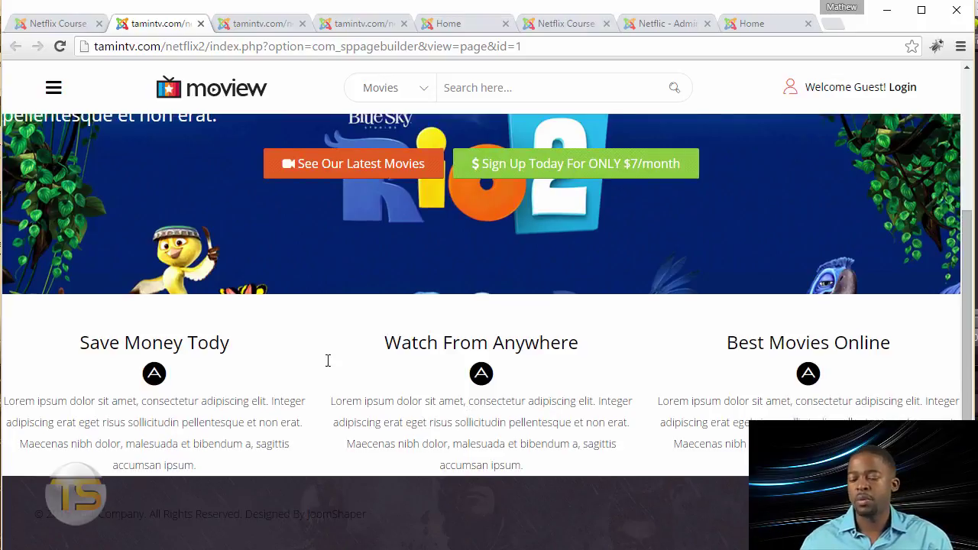
pyautogui.scroll(4, 327, 360)
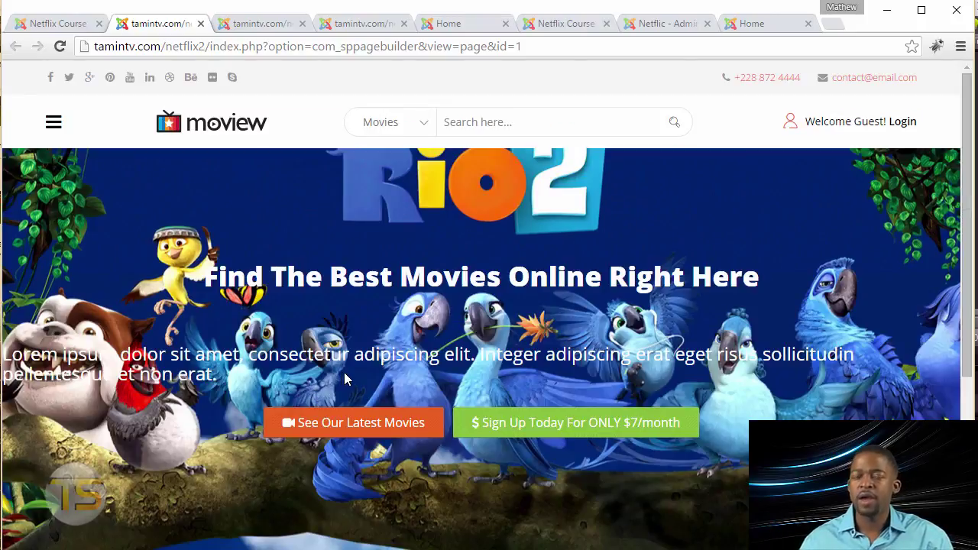